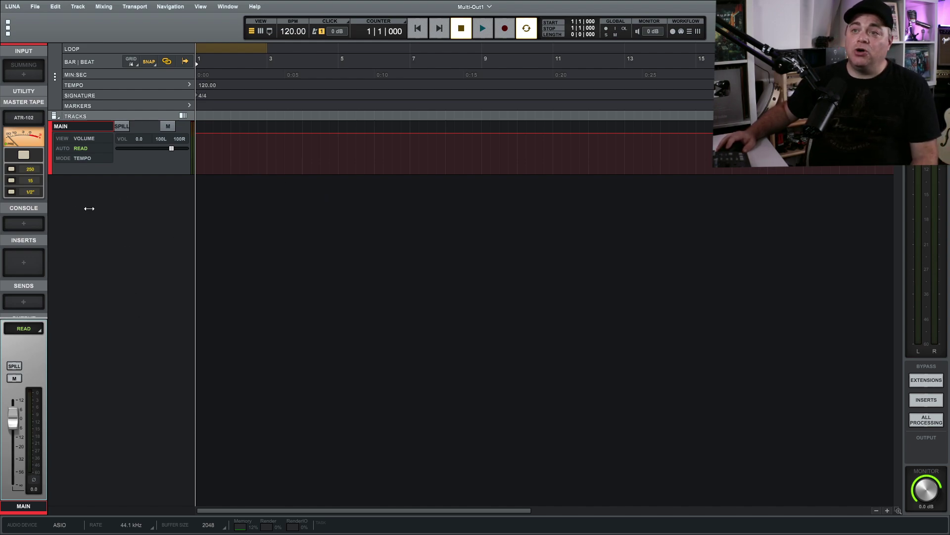
# Start a new track with the type set to Instrument and name it EZD.
pyautogui.click(78, 7)
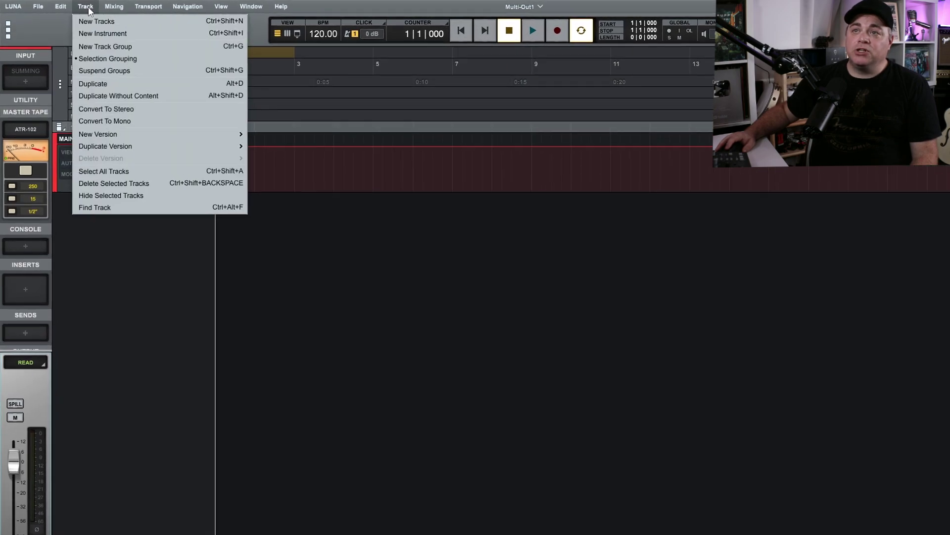
pyautogui.click(81, 21)
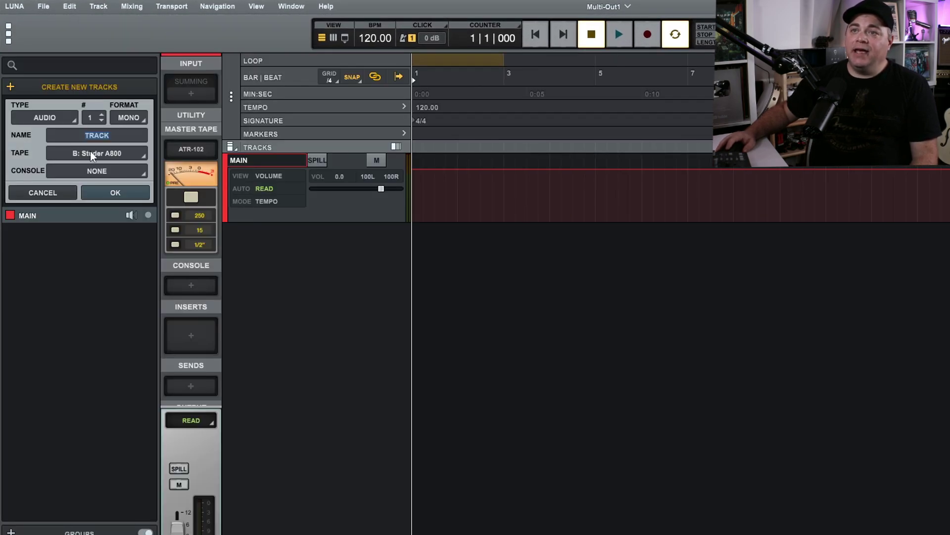
pyautogui.click(43, 117)
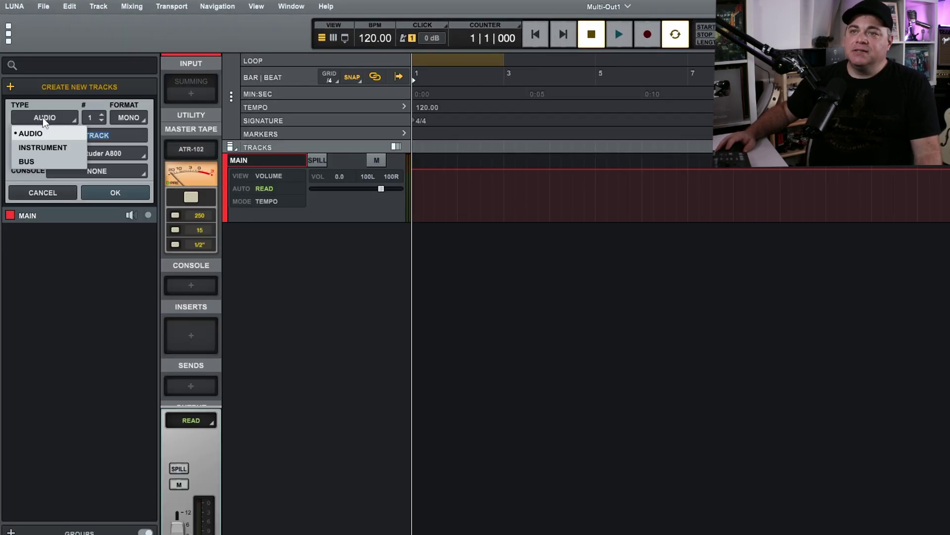
pyautogui.click(41, 147)
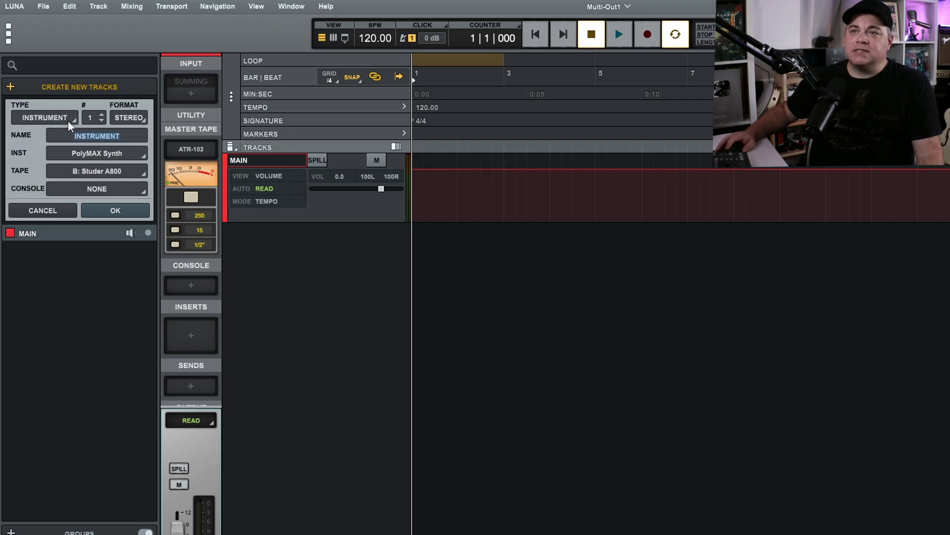
pyautogui.click(131, 137)
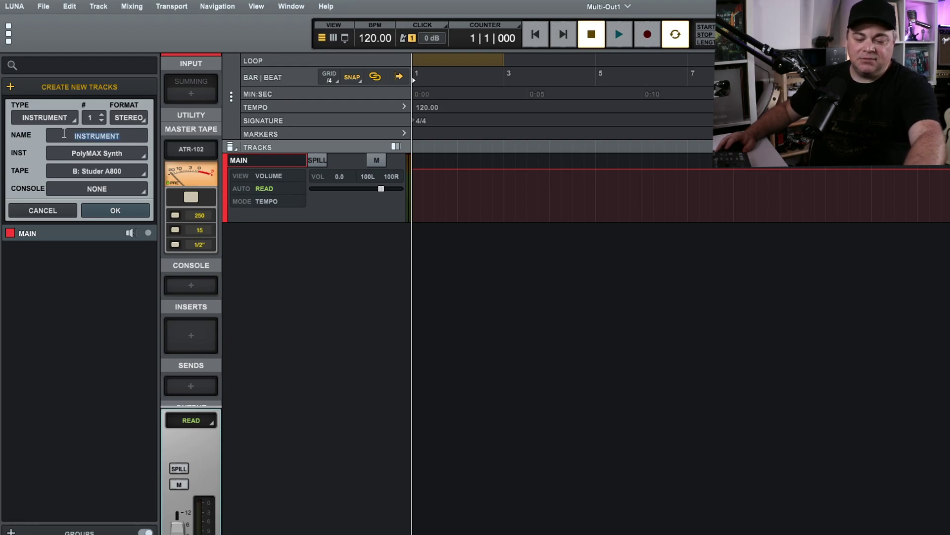
pyautogui.write('EZD')
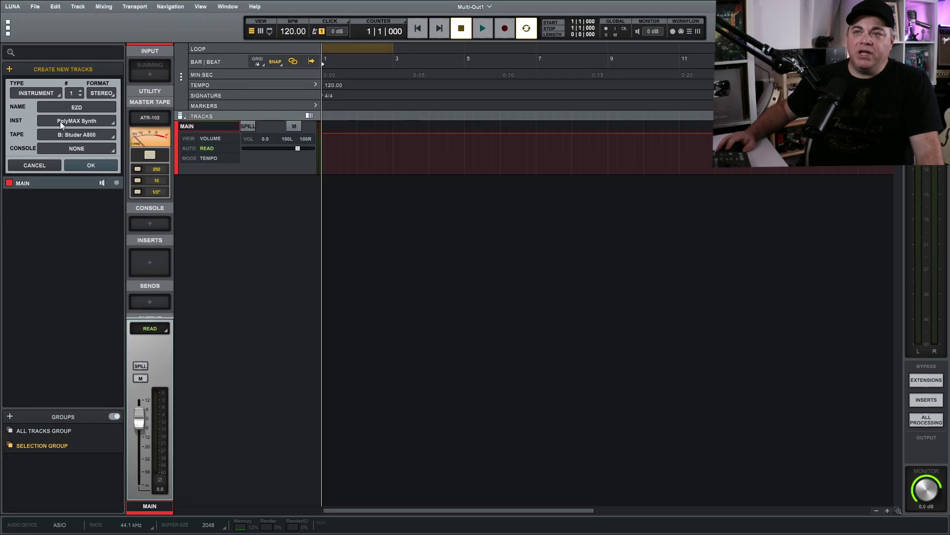
# Assign EZdrummer 3 as the new track's instrument, set its tape to NONE, and create the track.
pyautogui.click(85, 122)
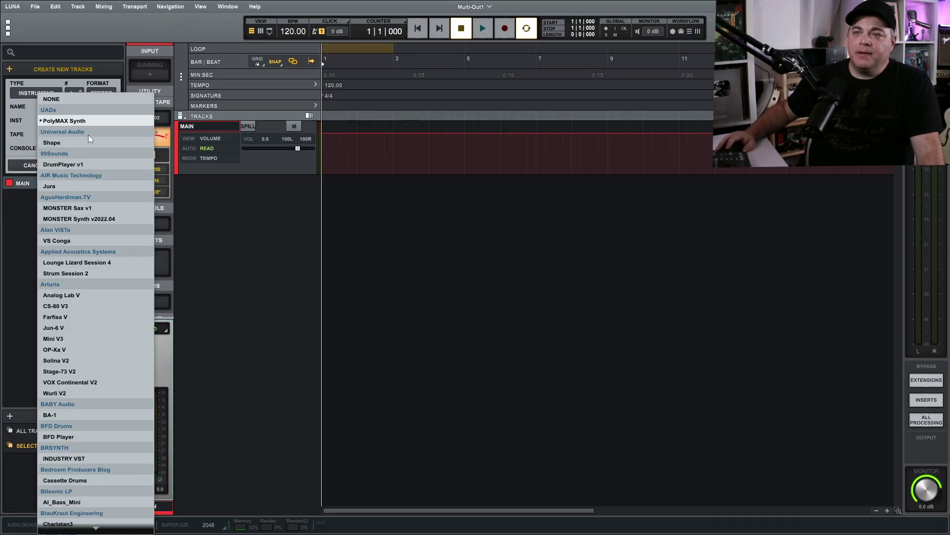
pyautogui.scroll(-5, 102, 469)
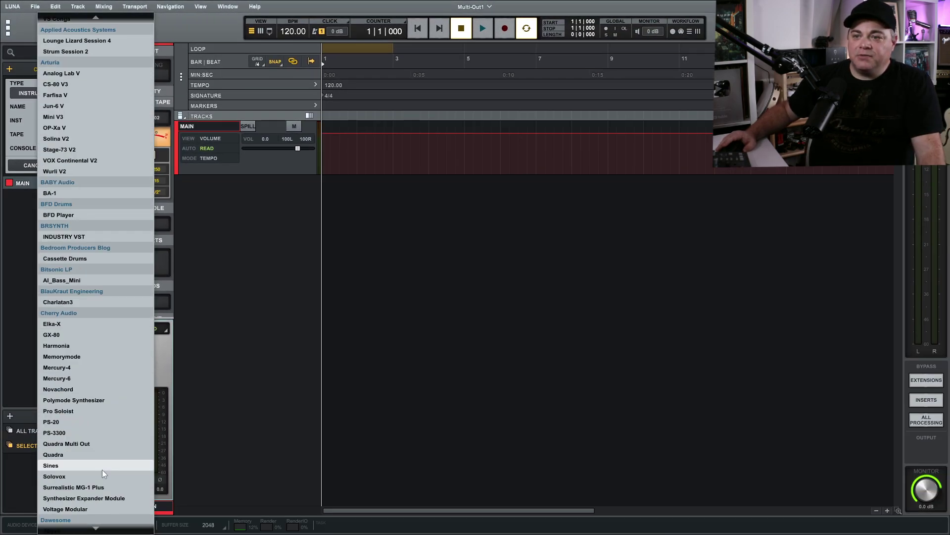
pyautogui.scroll(-20, 96, 462)
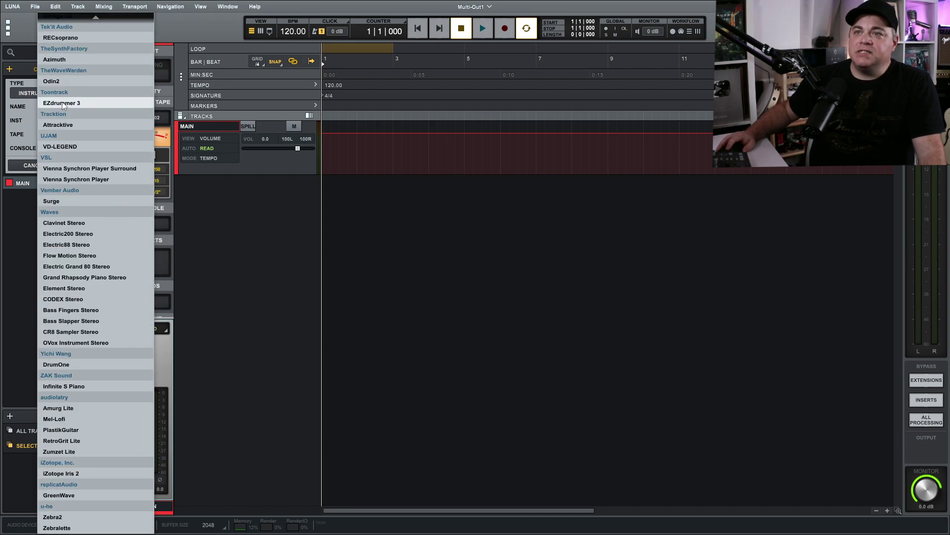
pyautogui.press('Escape')
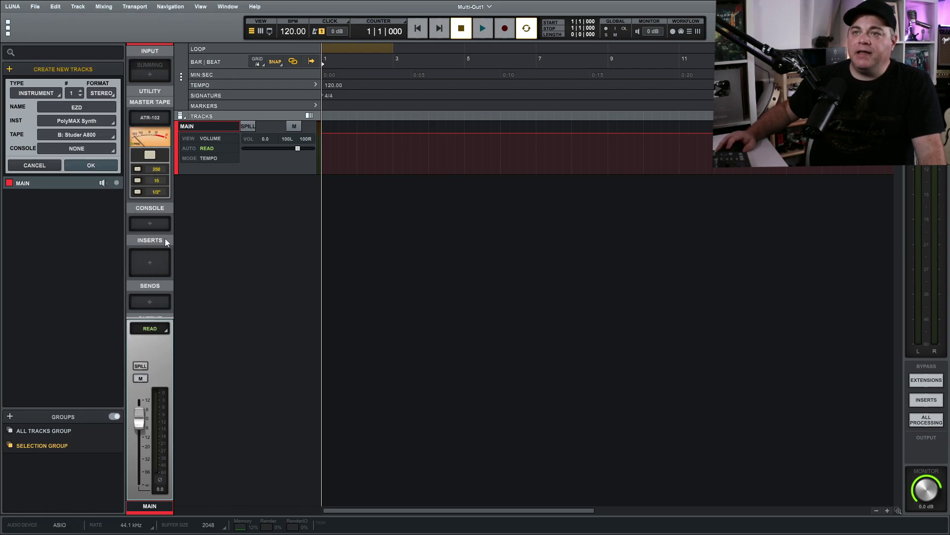
pyautogui.click(56, 136)
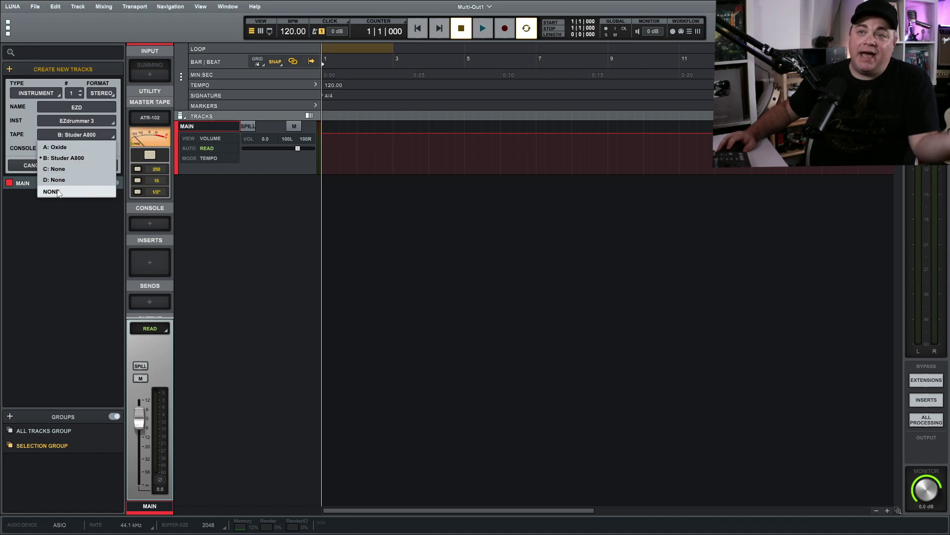
pyautogui.click(54, 192)
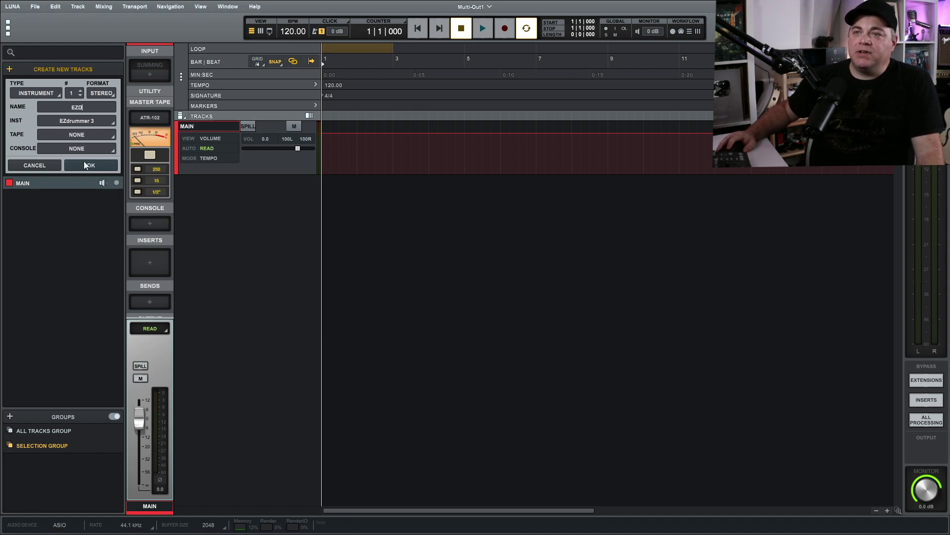
pyautogui.click(88, 165)
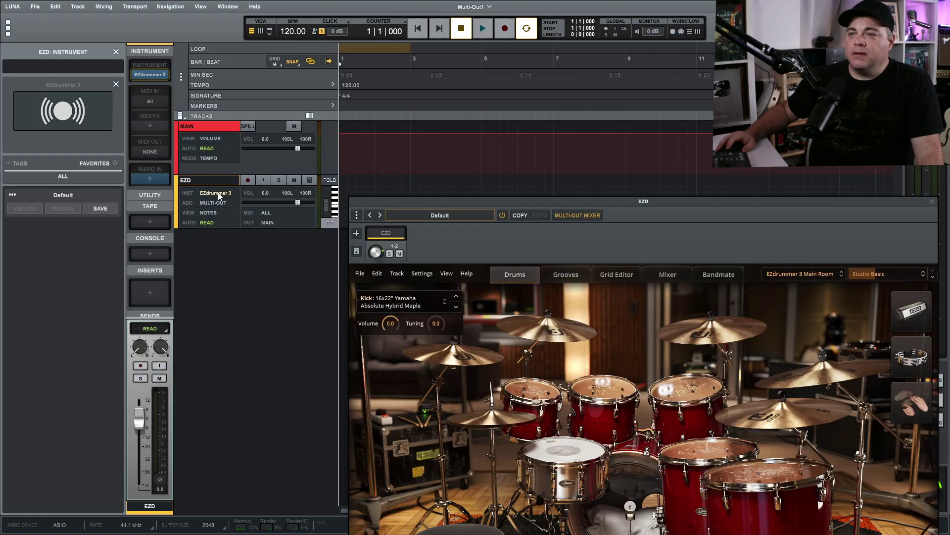
# Move the EZD plugin window up so it fits on screen, and hide its multi-out mixer strip.
pyautogui.moveTo(627, 201); pyautogui.dragTo(506, 51)
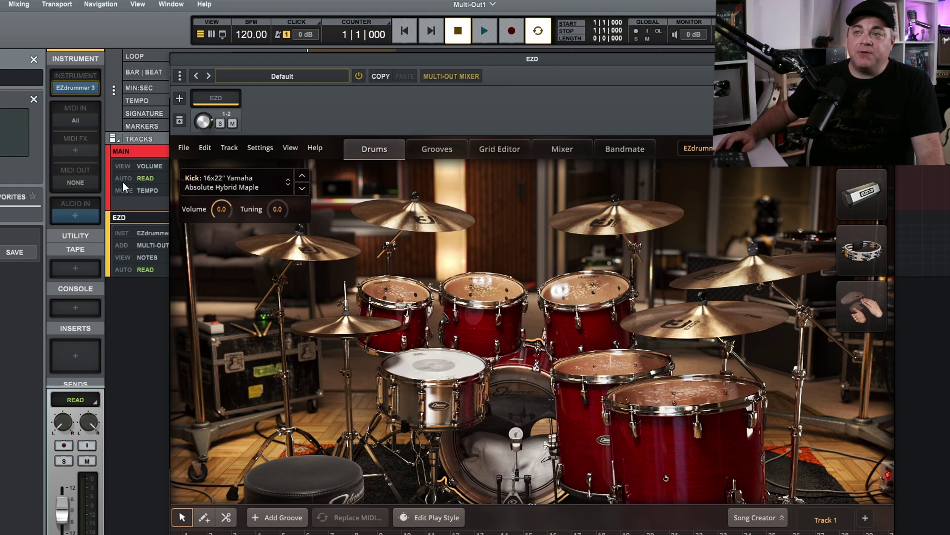
pyautogui.click(461, 76)
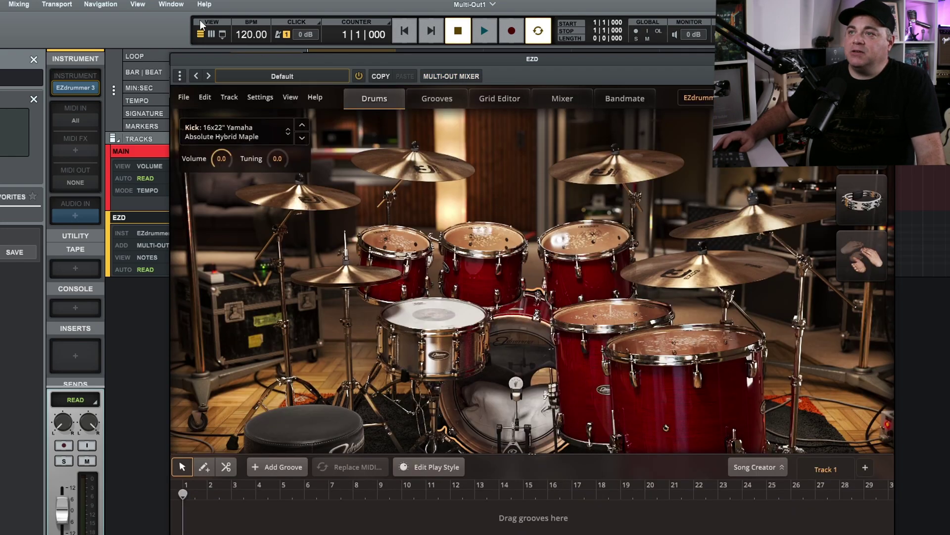
pyautogui.click(454, 75)
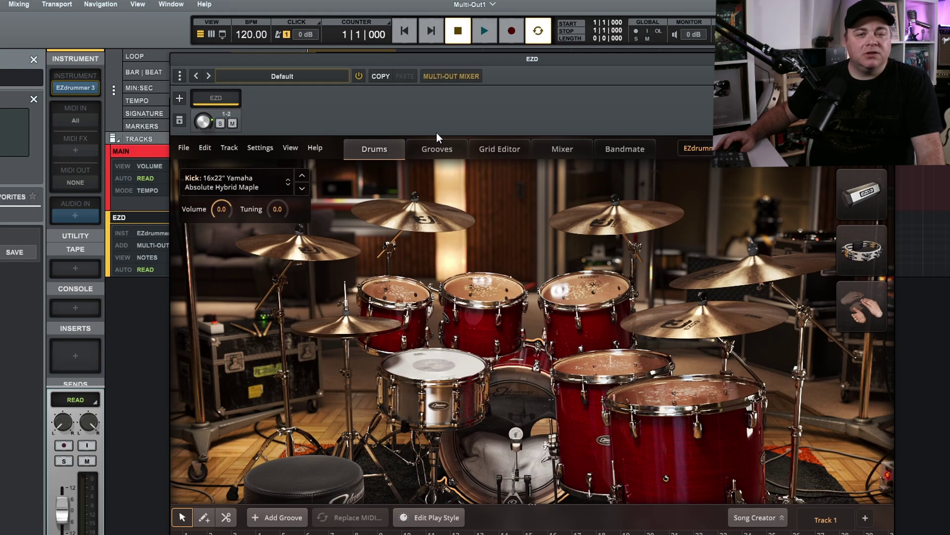
pyautogui.click(465, 76)
pyautogui.click(474, 74)
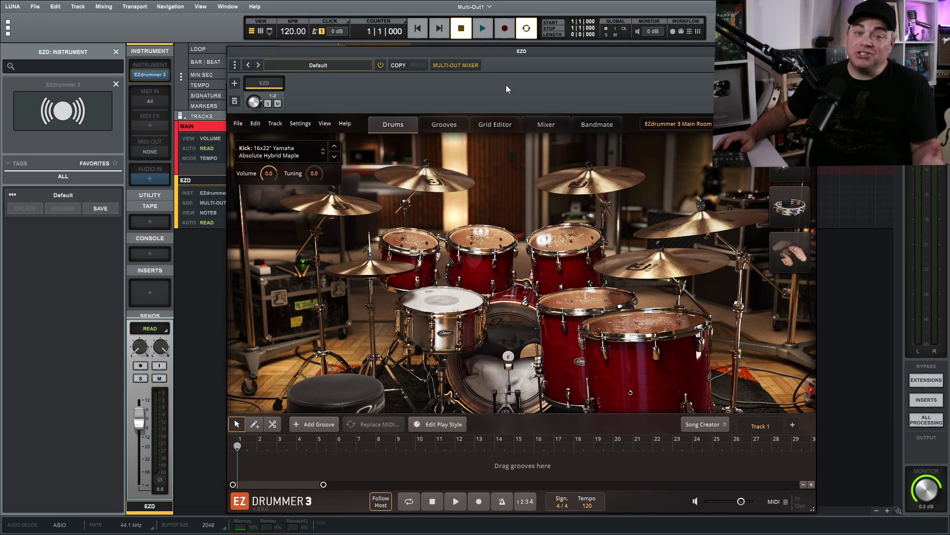
pyautogui.click(456, 65)
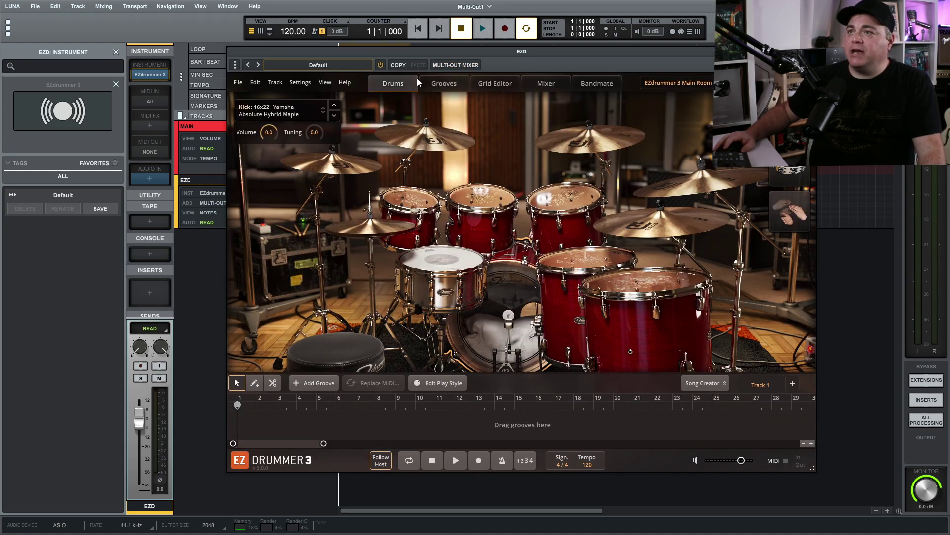
# Route all EZdrummer 3 mixer outputs as Multichannel, and check the output choices available for Snare Top.
pyautogui.click(540, 81)
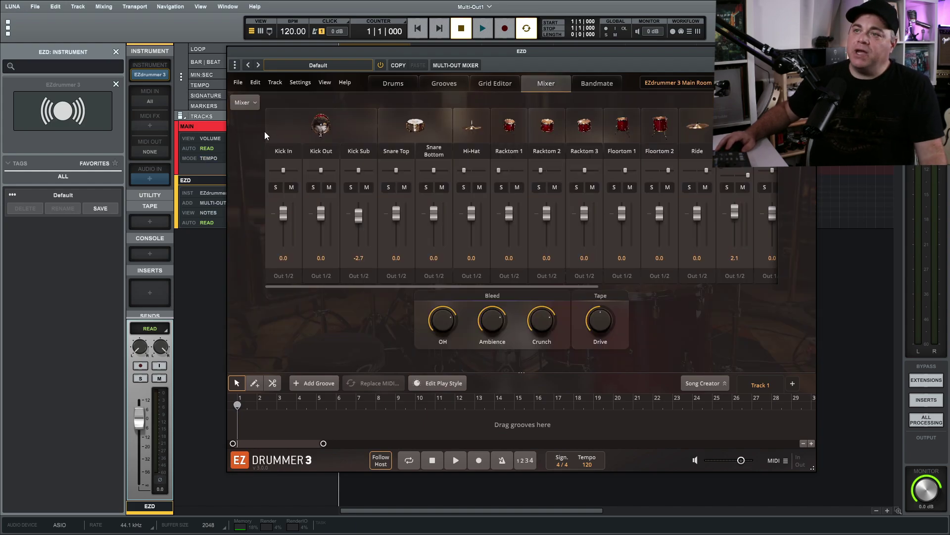
pyautogui.click(248, 102)
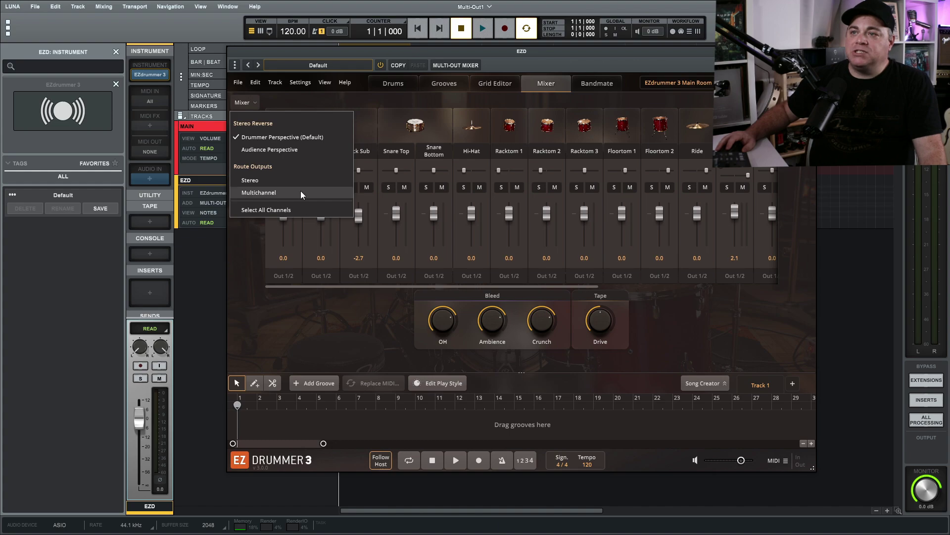
pyautogui.click(256, 192)
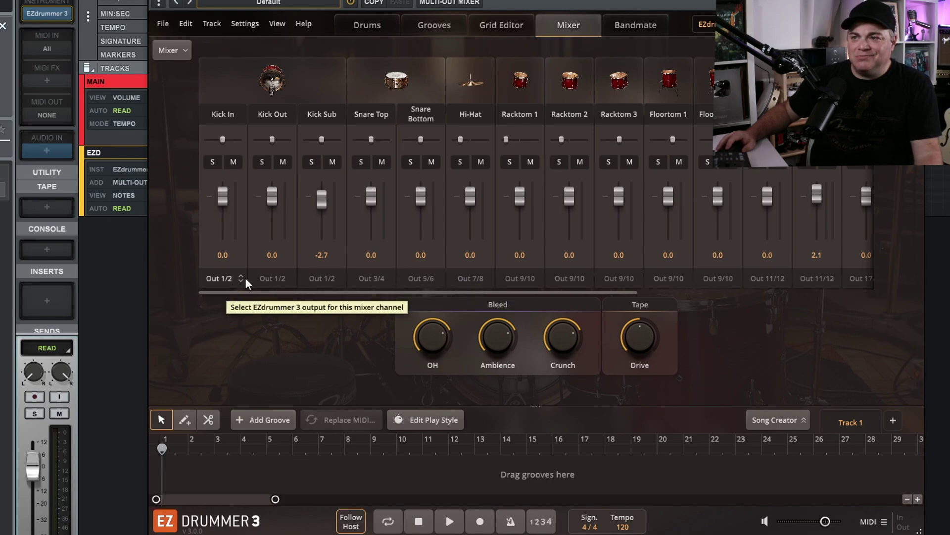
pyautogui.click(366, 278)
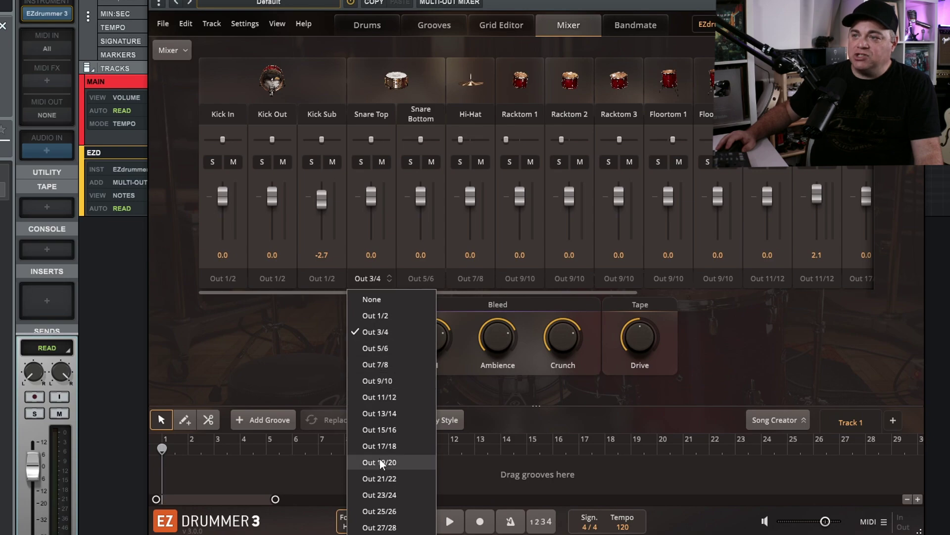
pyautogui.click(276, 322)
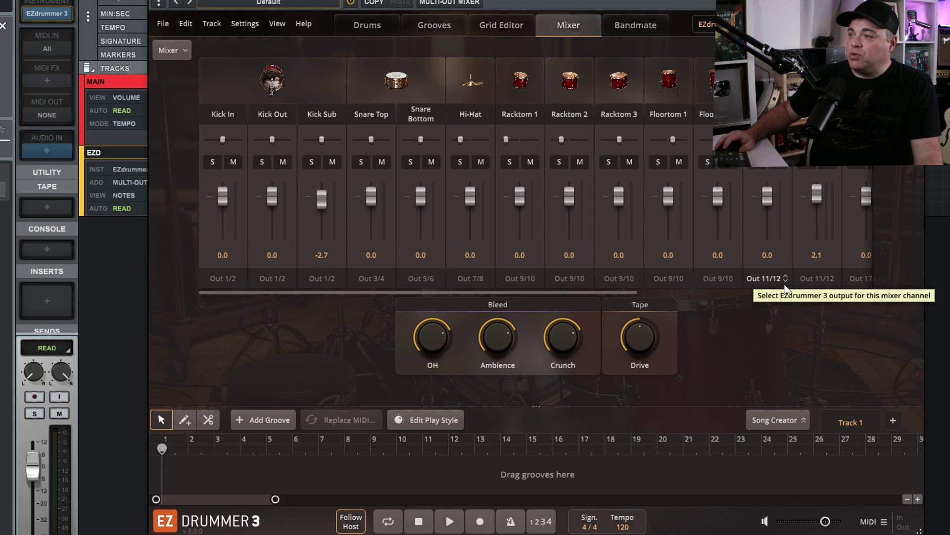
# Route the OH channel to Out 13/14 and the OH Mono channel to Out 15/16.
pyautogui.click(813, 278)
pyautogui.click(845, 414)
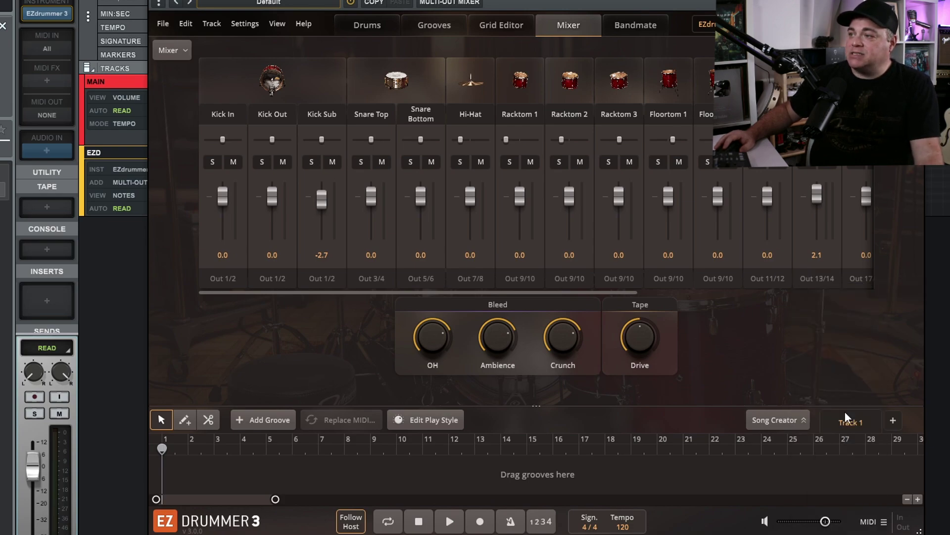
pyautogui.moveTo(624, 291); pyautogui.dragTo(757, 308)
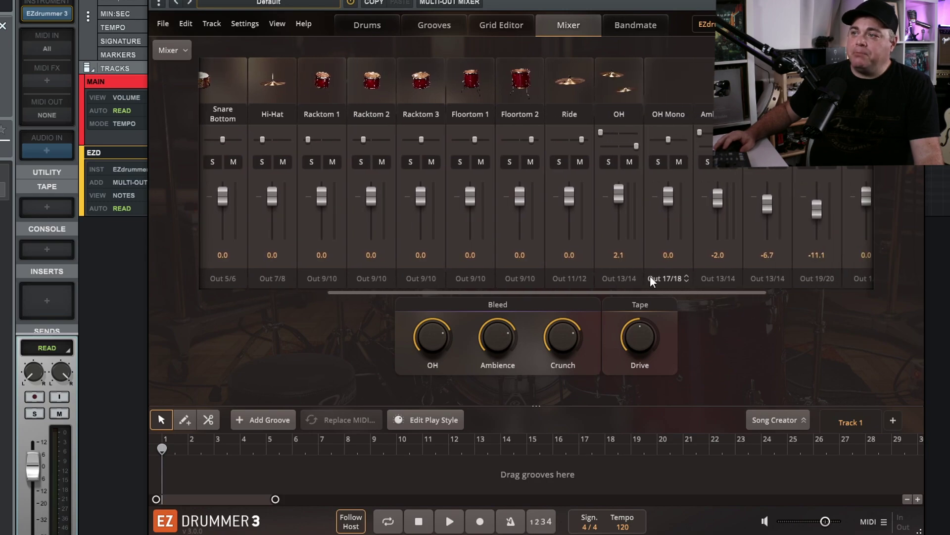
pyautogui.click(684, 279)
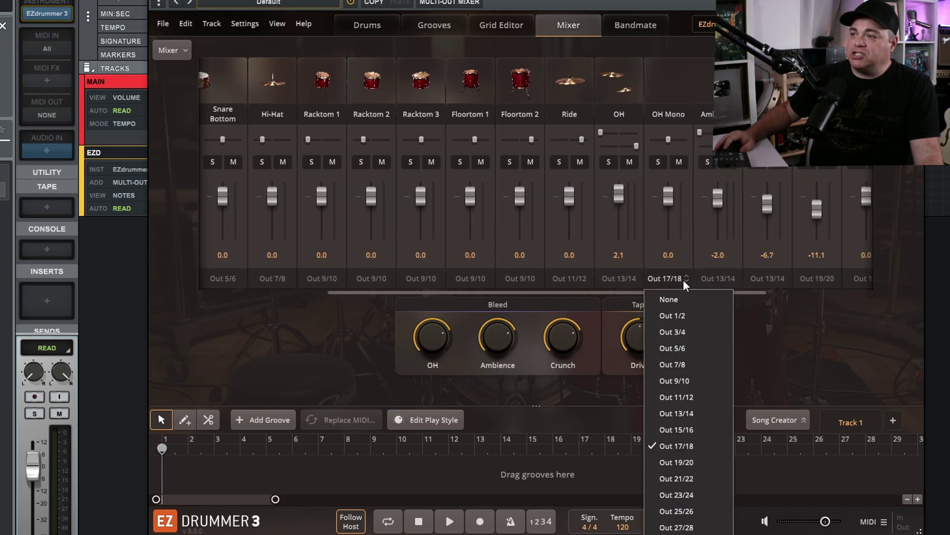
pyautogui.click(698, 429)
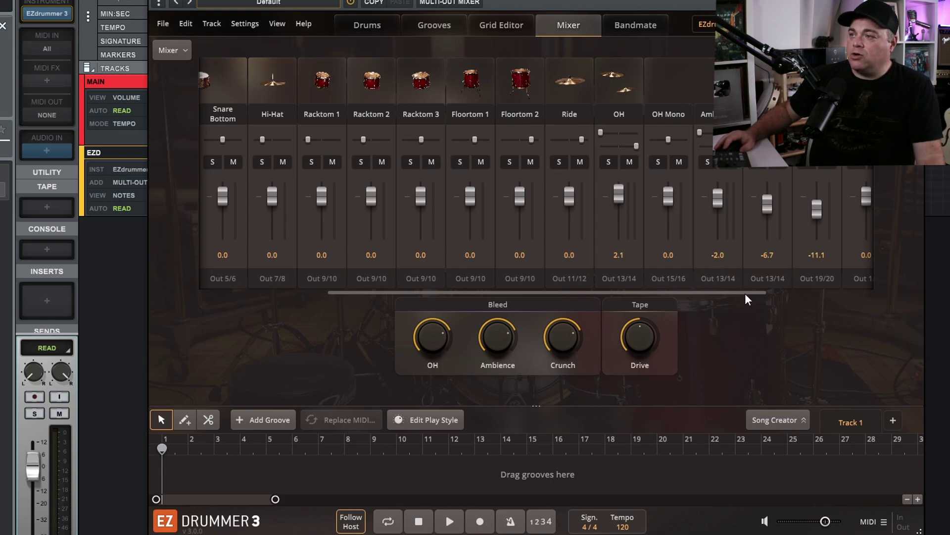
# Route the Ambience channel to Out 17/18 and the Ambience Mono channel to Out 19/20.
pyautogui.click(723, 280)
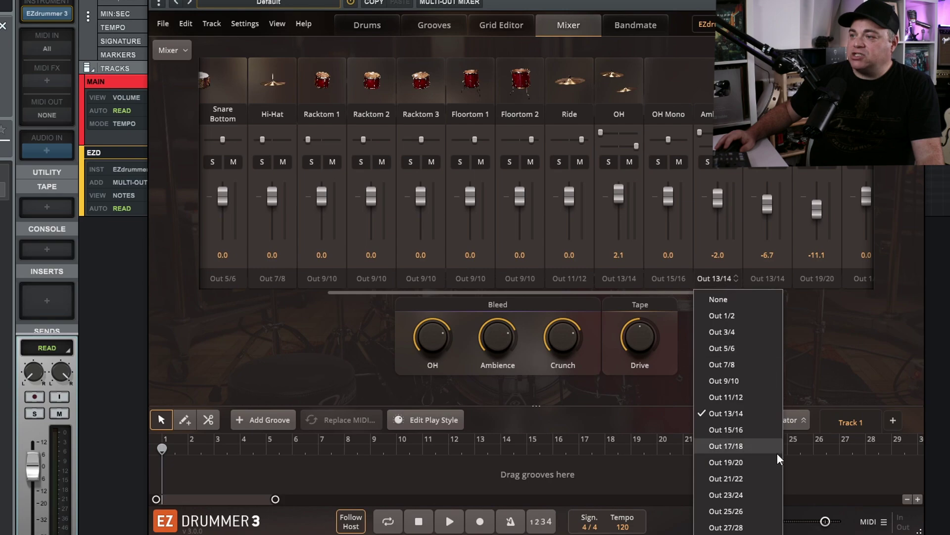
pyautogui.click(751, 445)
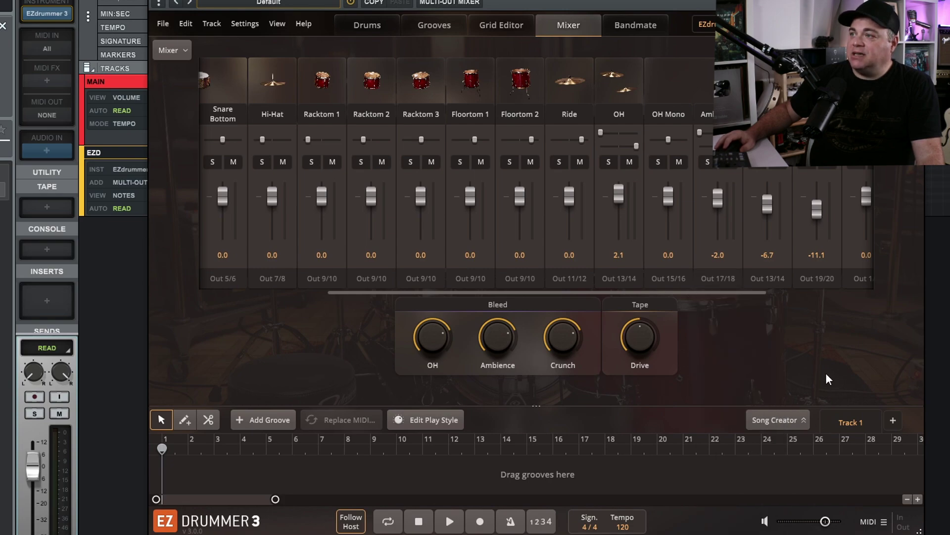
pyautogui.click(771, 278)
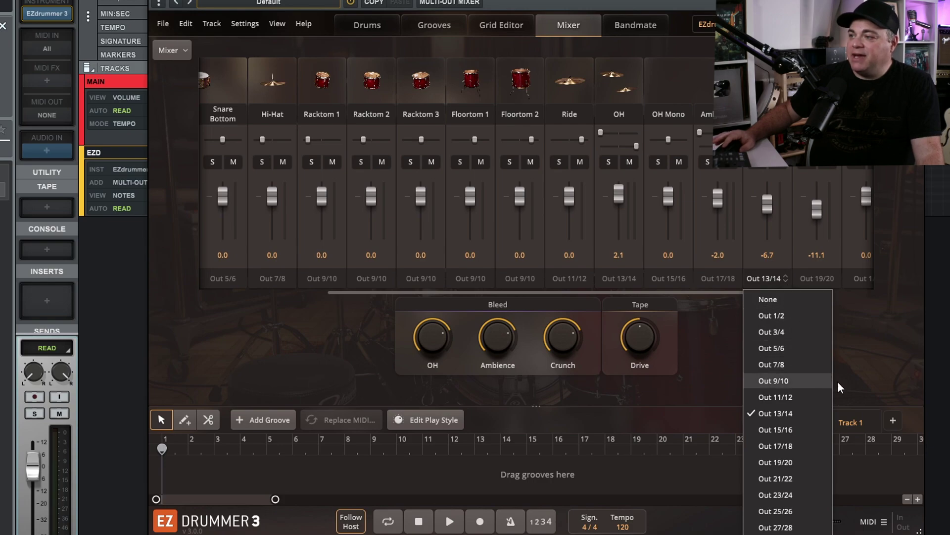
pyautogui.click(787, 461)
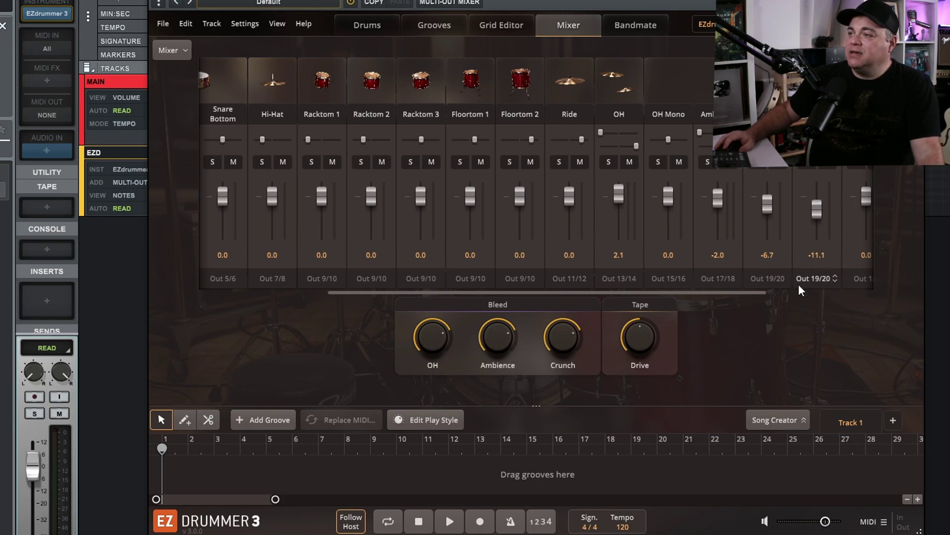
# Route the Crunch channel to Out 21/22 and check the output routing of the remaining mixer channels.
pyautogui.click(825, 279)
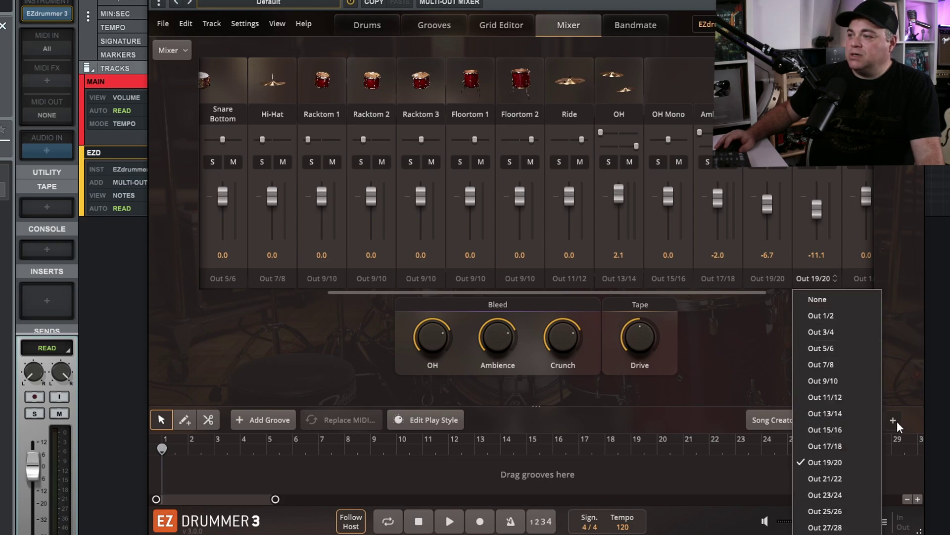
pyautogui.click(834, 479)
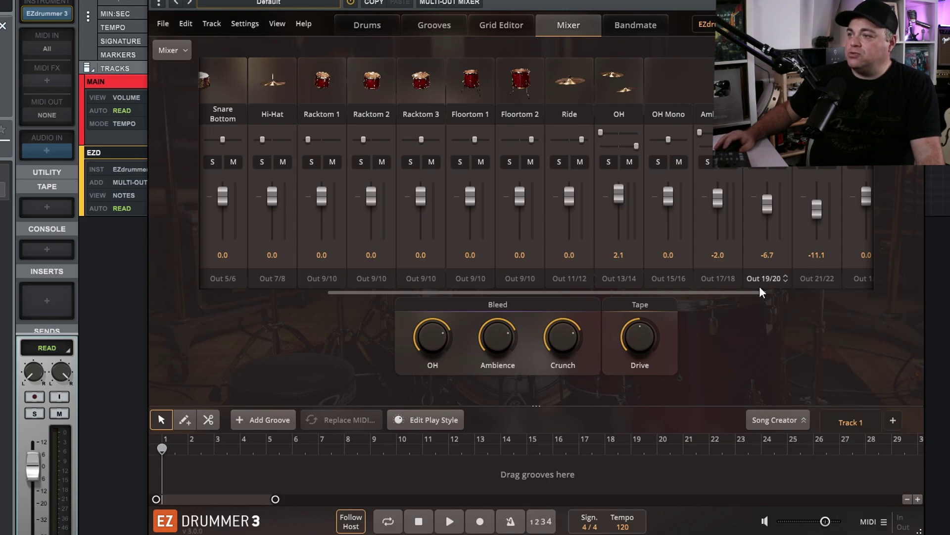
pyautogui.moveTo(763, 293); pyautogui.dragTo(885, 305)
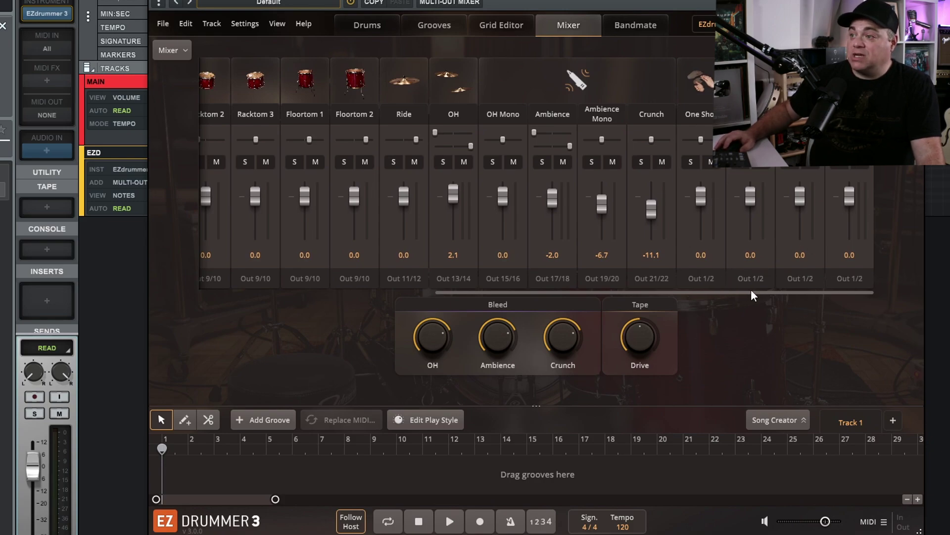
pyautogui.moveTo(753, 295); pyautogui.dragTo(365, 305)
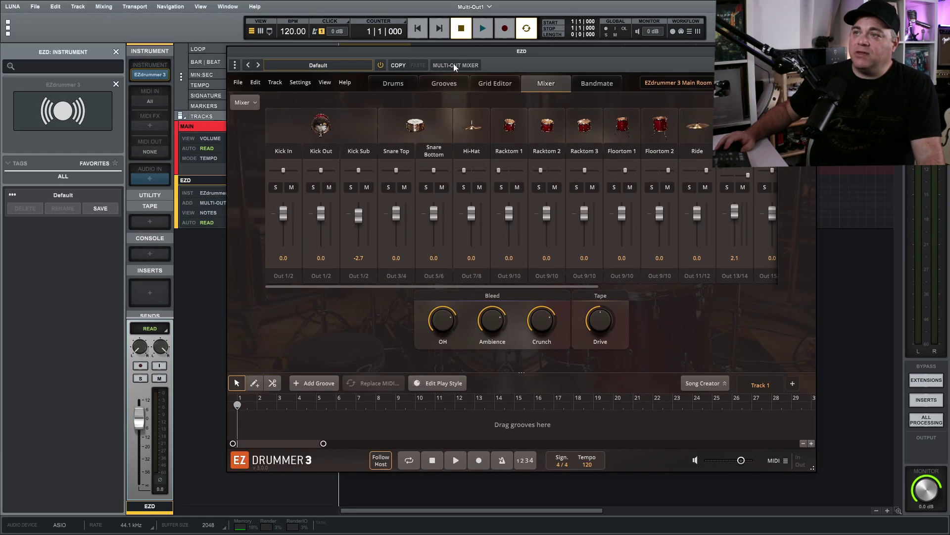
# Show the multi-out mixer above EZdrummer 3, select the Snare Top channel and audition the snare.
pyautogui.click(454, 65)
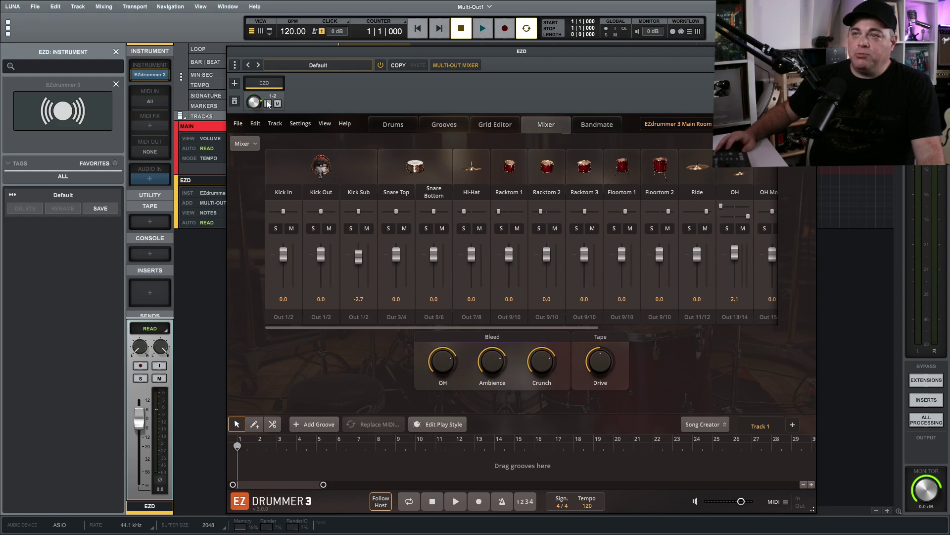
pyautogui.click(401, 193)
pyautogui.click(416, 171)
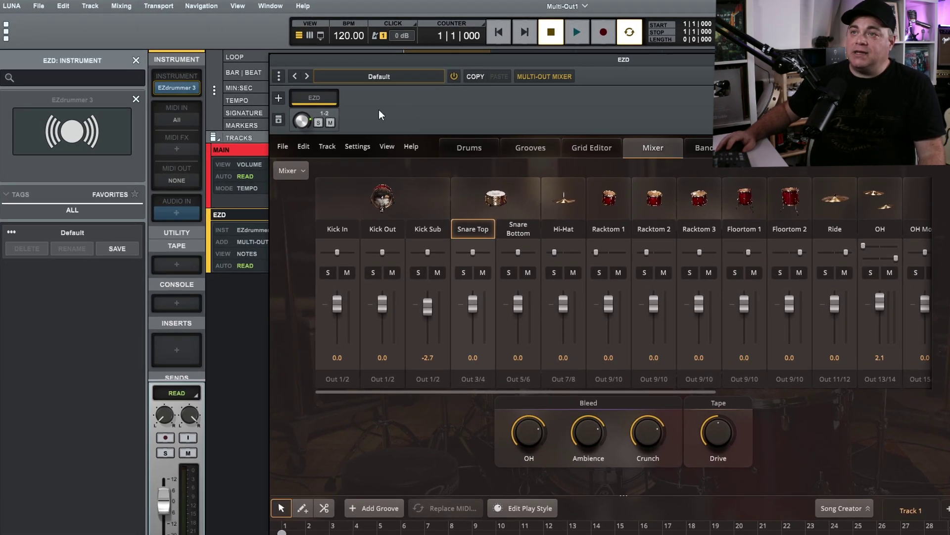
# Add a stereo multi-output named Snare Top on outputs 3-4.
pyautogui.click(279, 98)
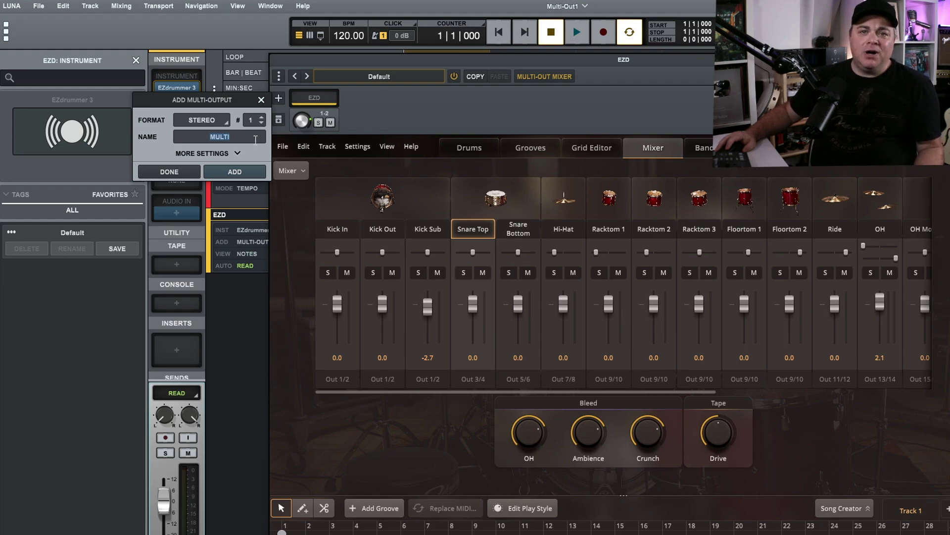
pyautogui.click(219, 137)
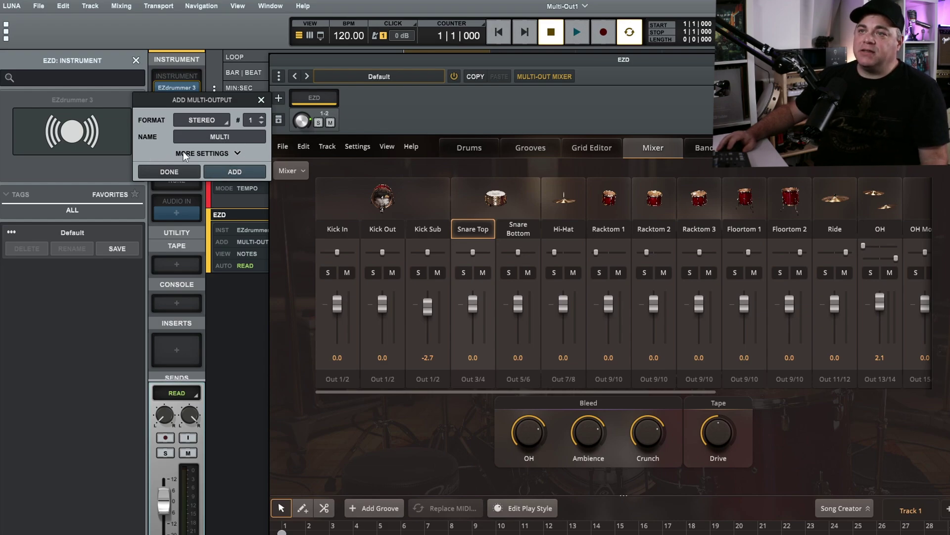
pyautogui.click(200, 154)
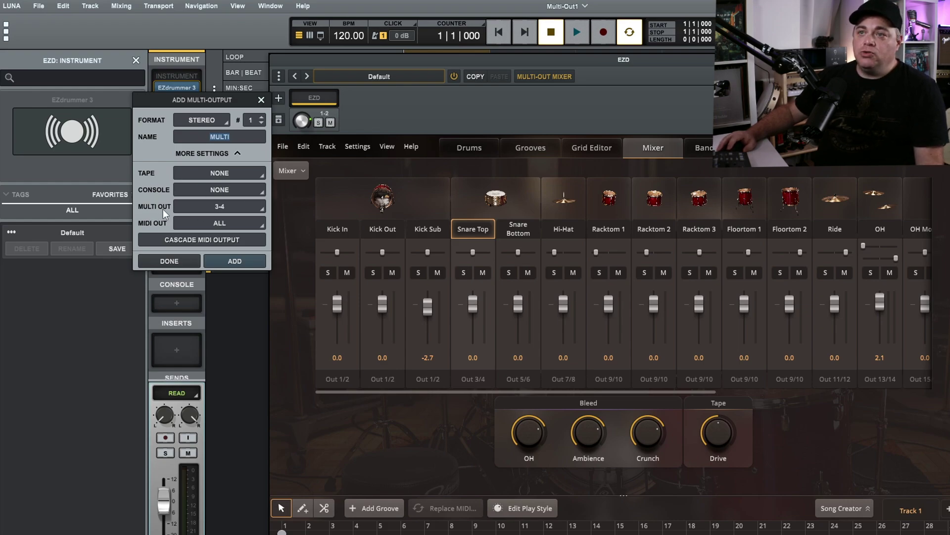
pyautogui.click(239, 208)
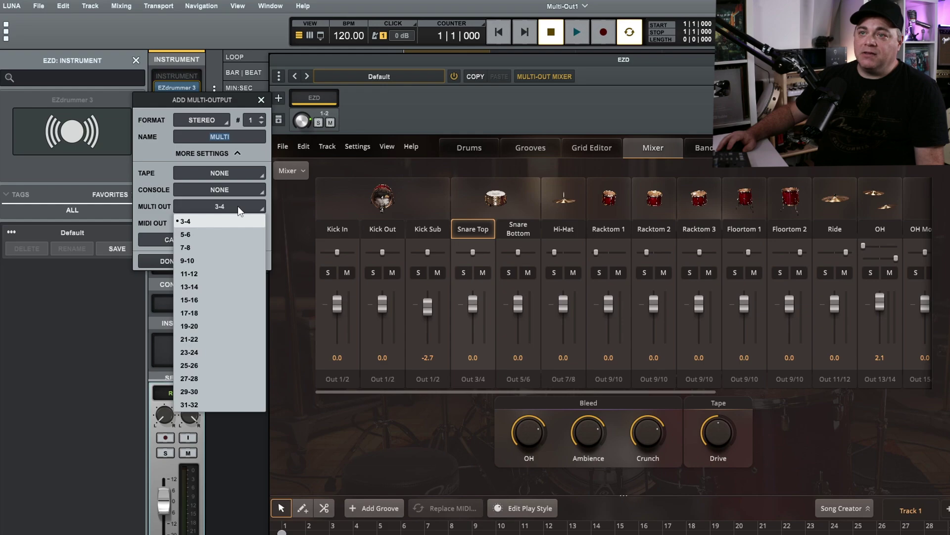
pyautogui.click(238, 206)
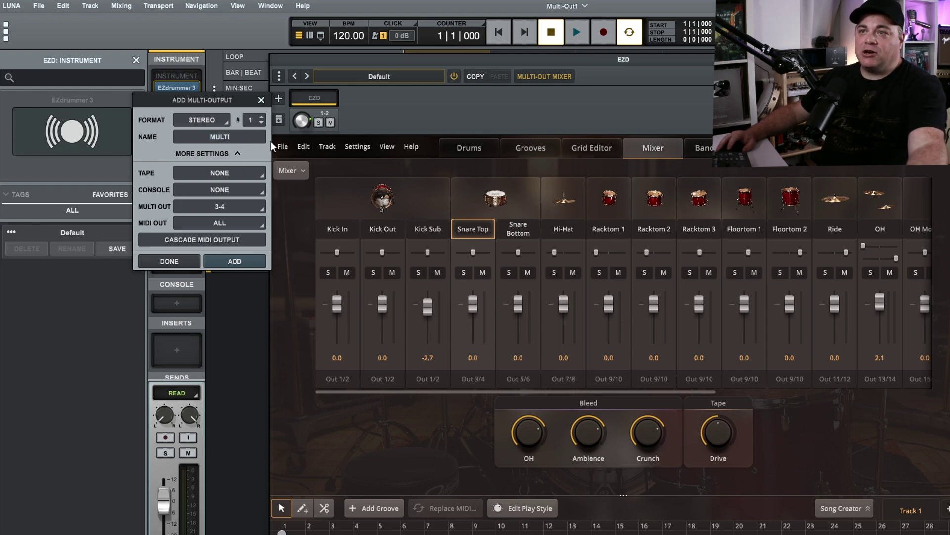
pyautogui.write('Snare Top')
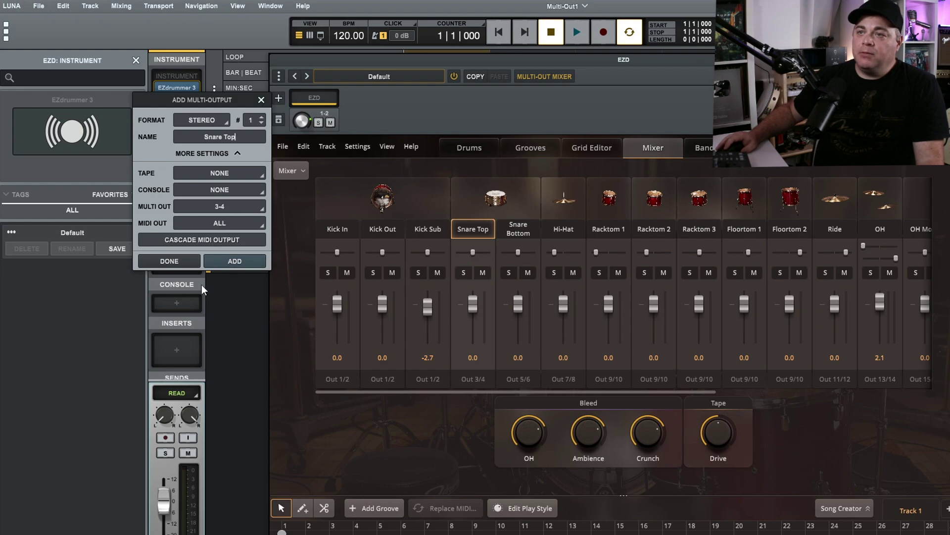
pyautogui.click(239, 264)
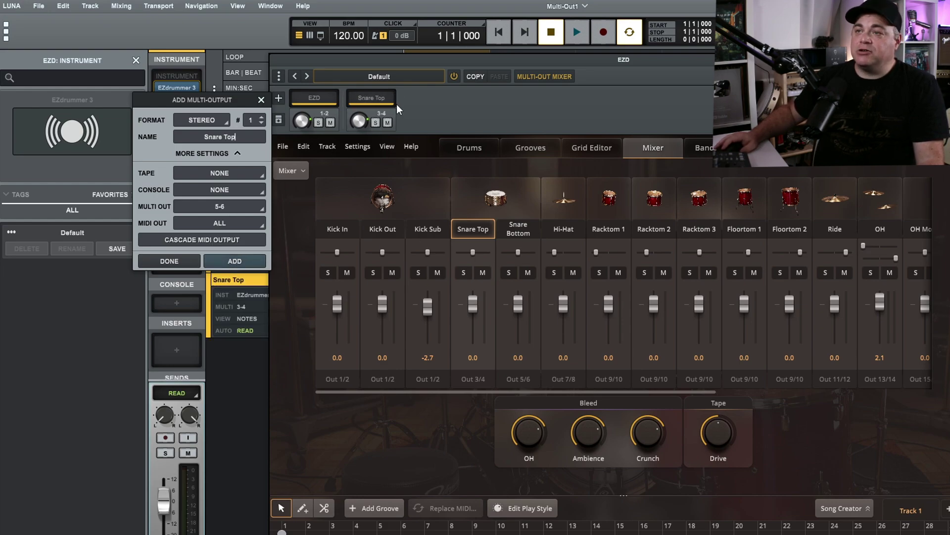
pyautogui.click(261, 100)
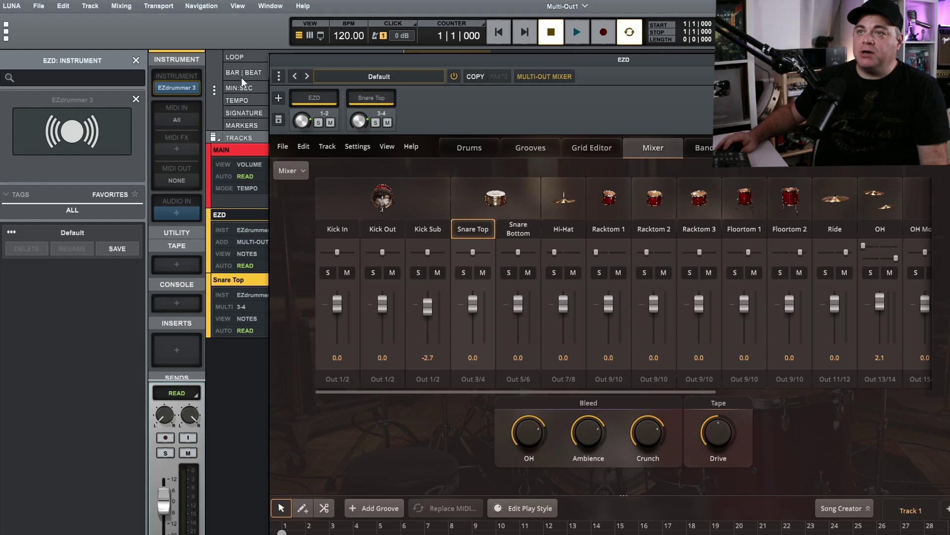
# Add a stereo multi-output named Snare Bottom on outputs 5-6.
pyautogui.click(277, 97)
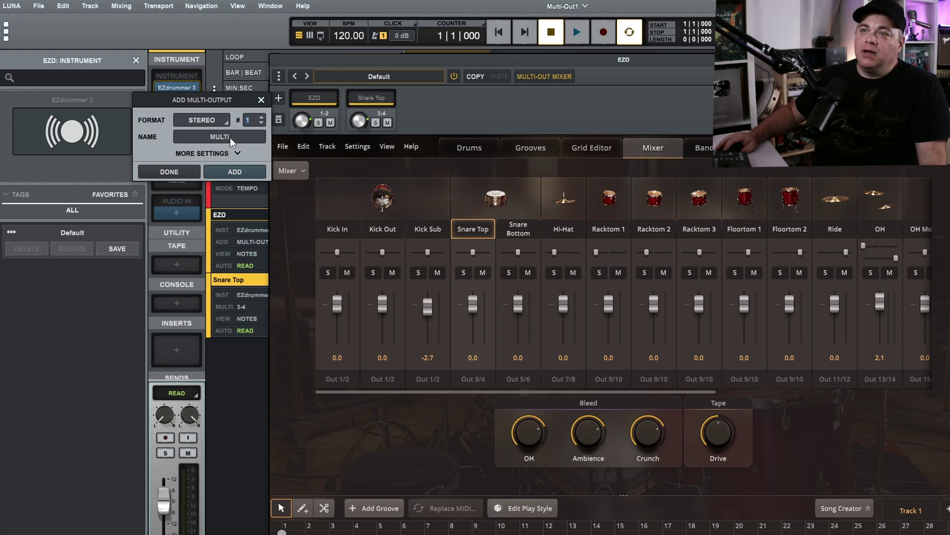
pyautogui.write('Snare Bottom')
pyautogui.click(198, 153)
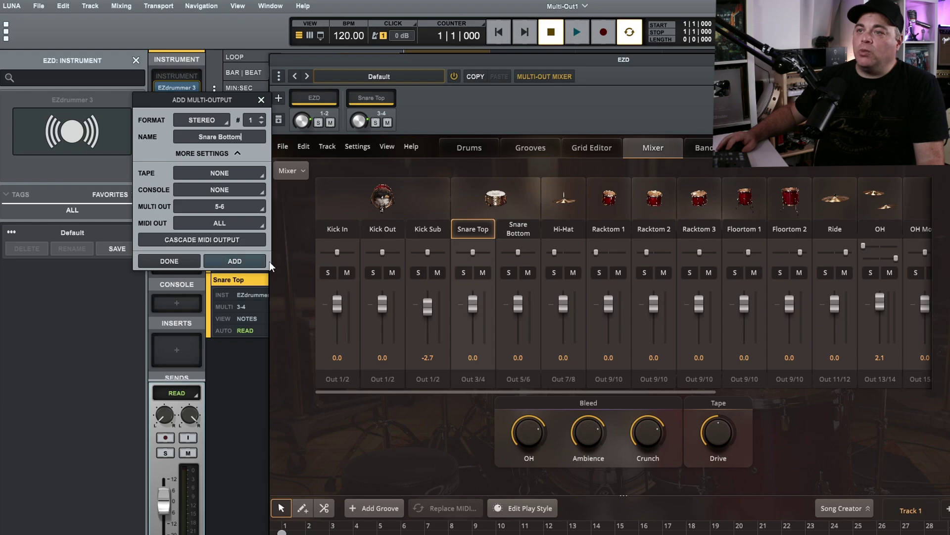
pyautogui.click(246, 260)
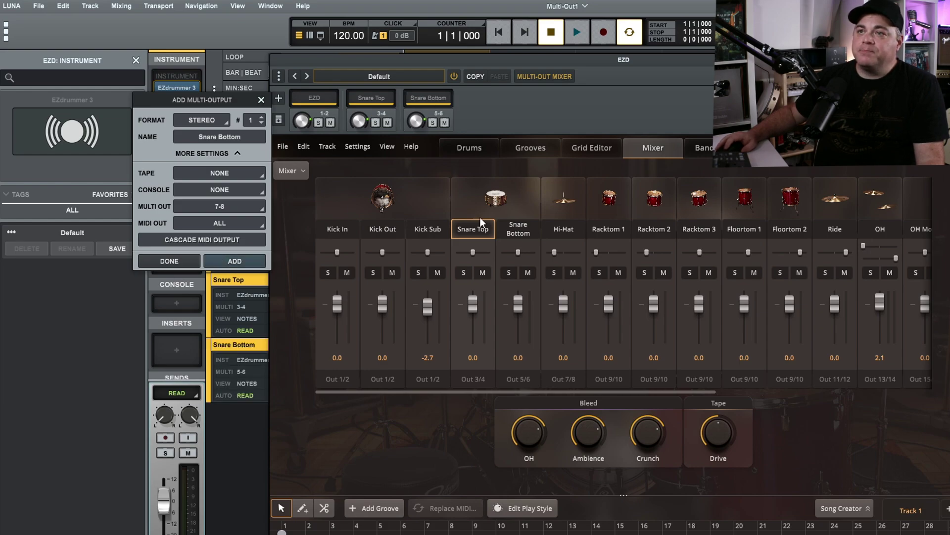
pyautogui.click(262, 100)
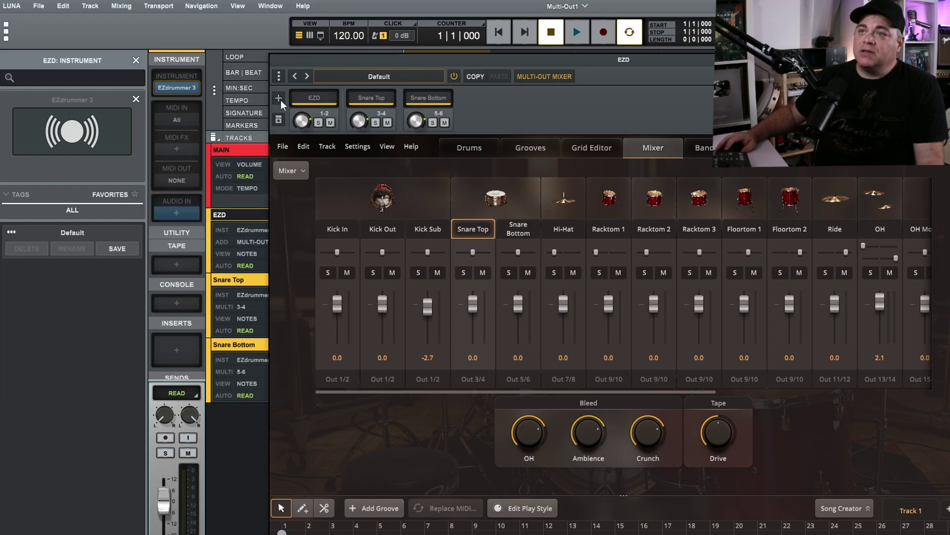
# Add a stereo multi-output named HiHat on outputs 7-8 and close the EZdrummer 3 window.
pyautogui.click(279, 98)
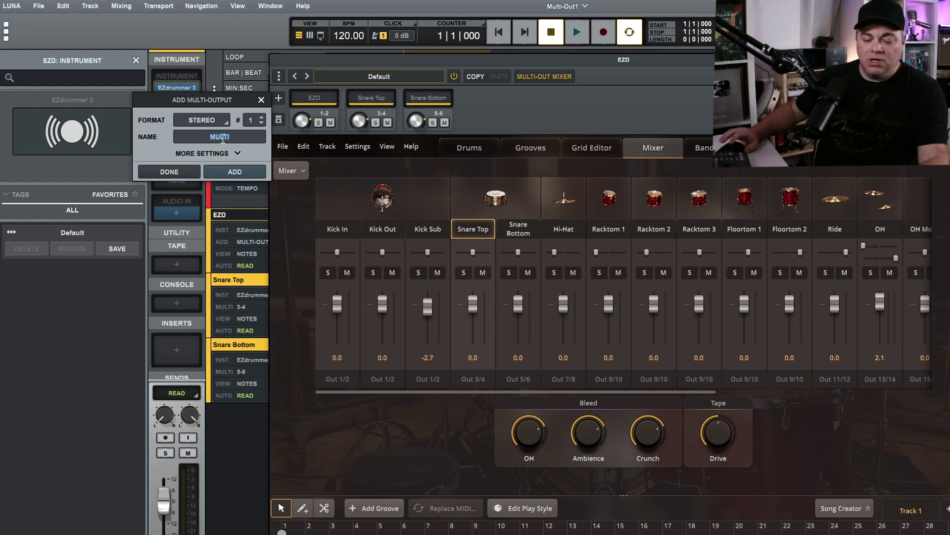
pyautogui.write('HiHat')
pyautogui.click(218, 153)
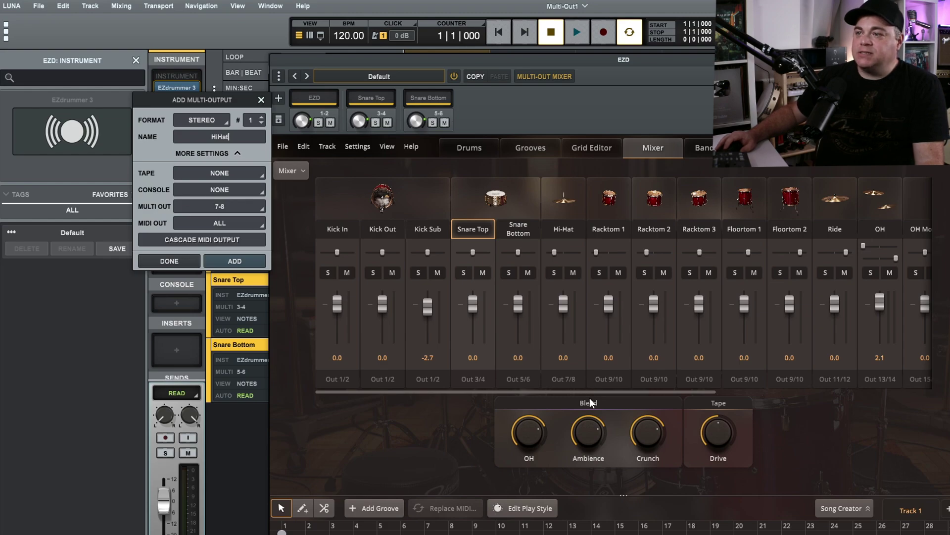
pyautogui.click(250, 261)
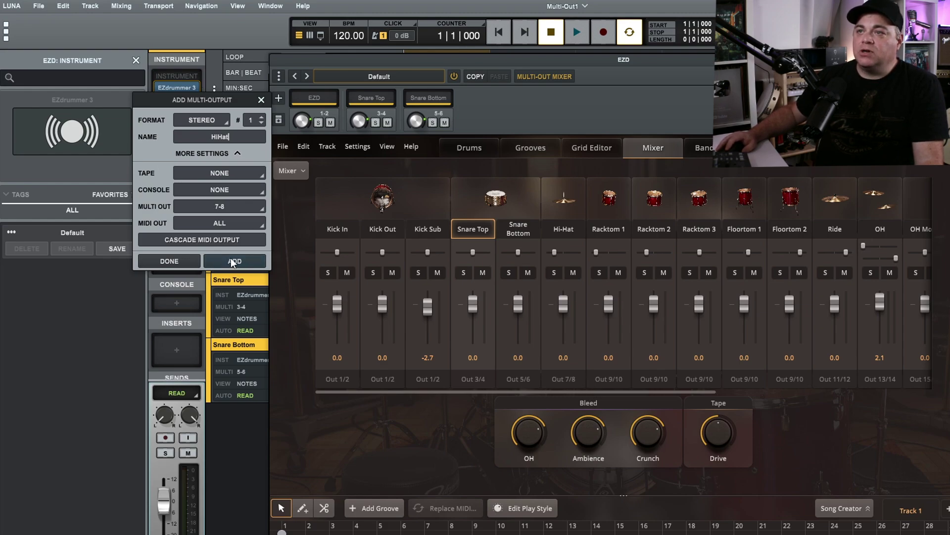
pyautogui.click(260, 100)
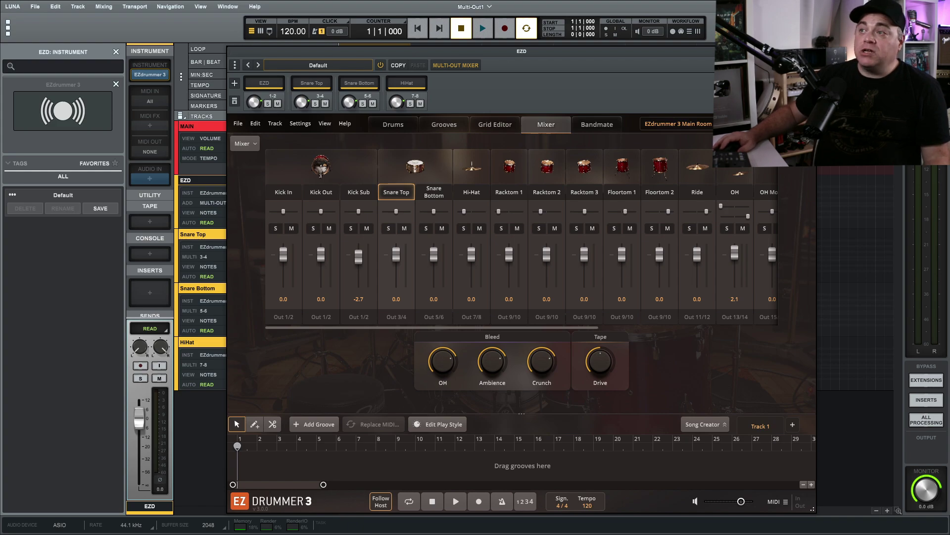
pyautogui.press('Escape')
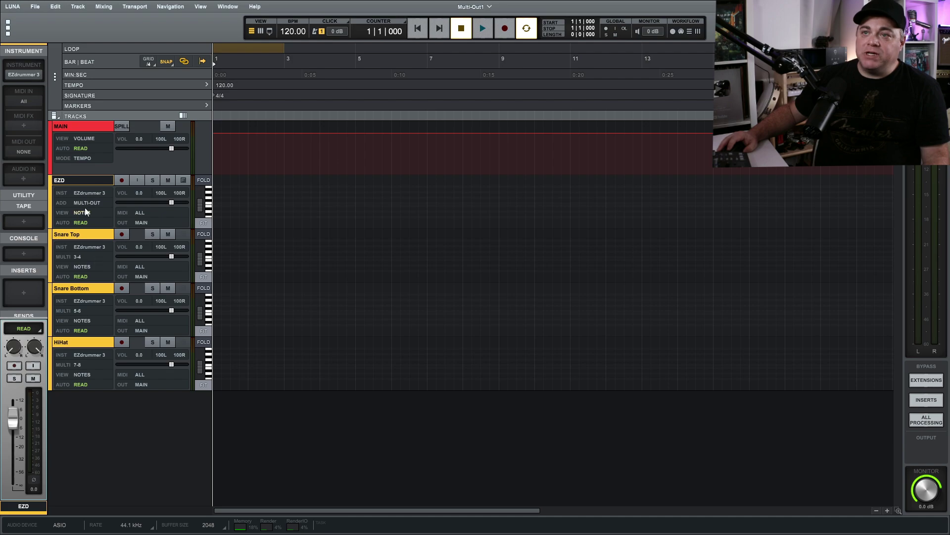
# Rename the EZD track as Kick and check the multi-out channels in the mixer view.
pyautogui.doubleClick(66, 181)
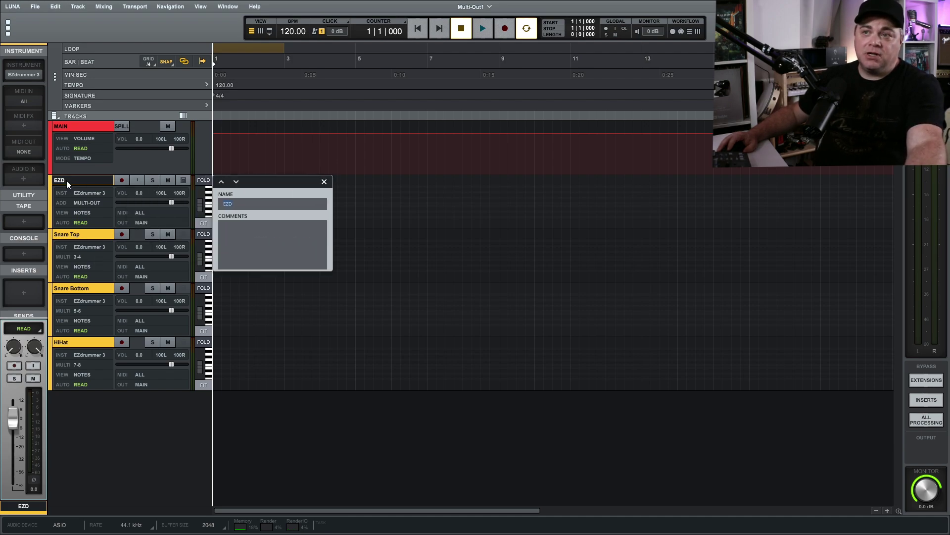
pyautogui.write('Kick')
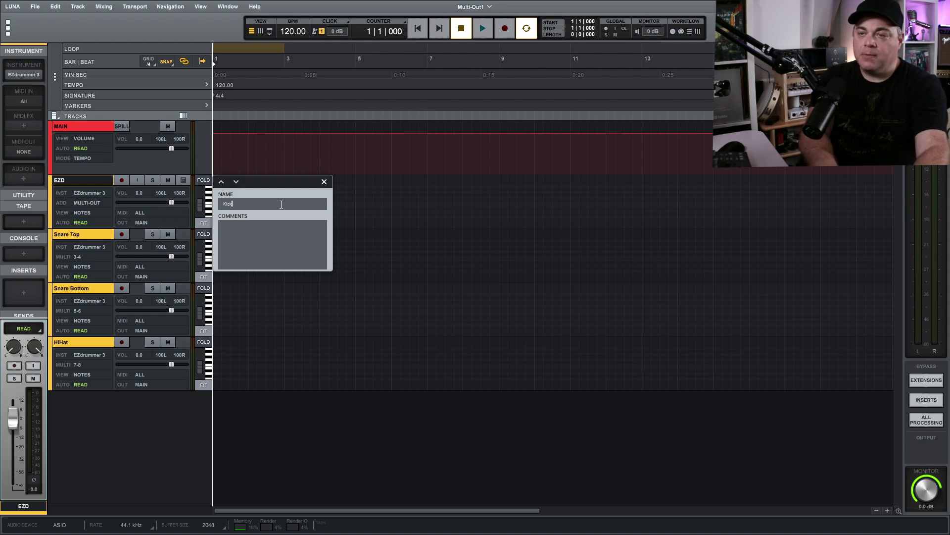
pyautogui.press('Return')
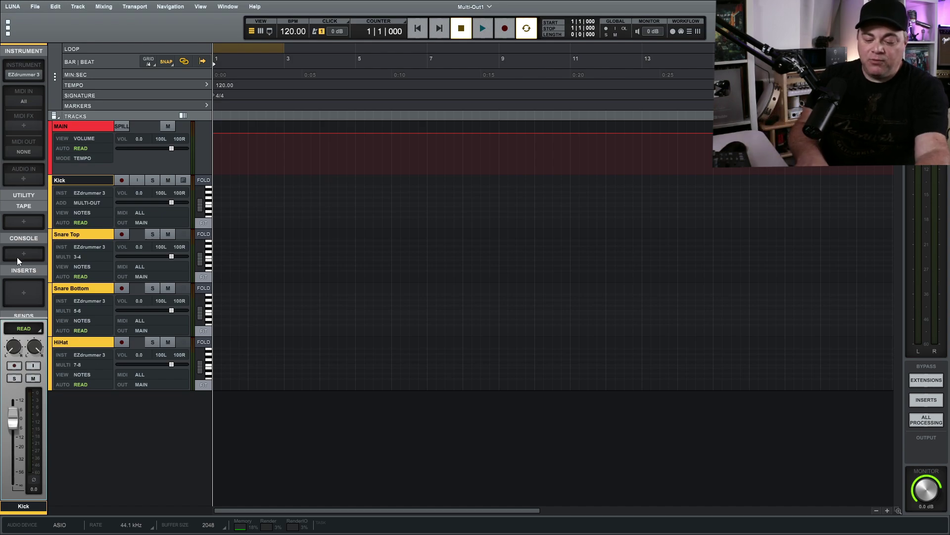
pyautogui.hotkey('ctrl', '=')
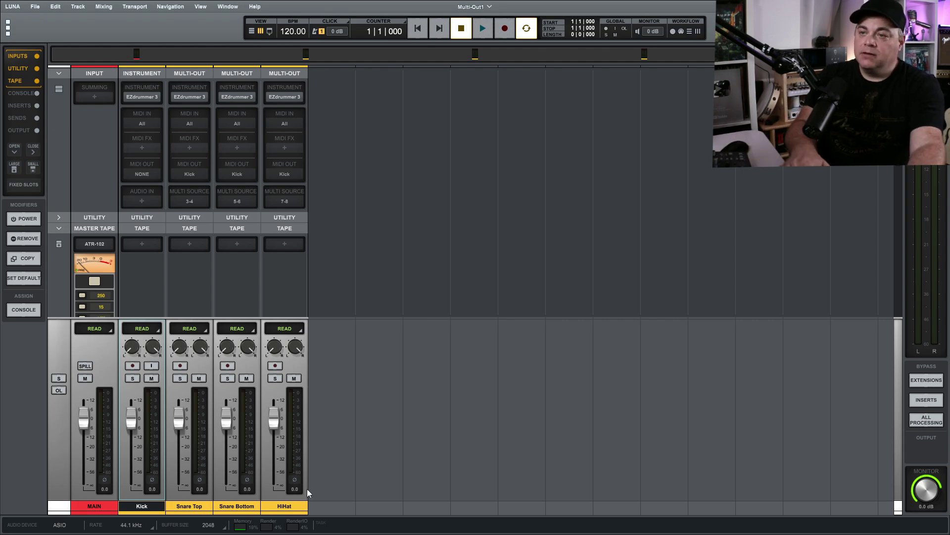
pyautogui.hotkey('ctrl', '=')
# Reopen the EZdrummer 3 window and audition the kick, snare and hi-hat to check their signals on the separate tracks.
pyautogui.click(89, 194)
pyautogui.click(89, 195)
pyautogui.click(89, 194)
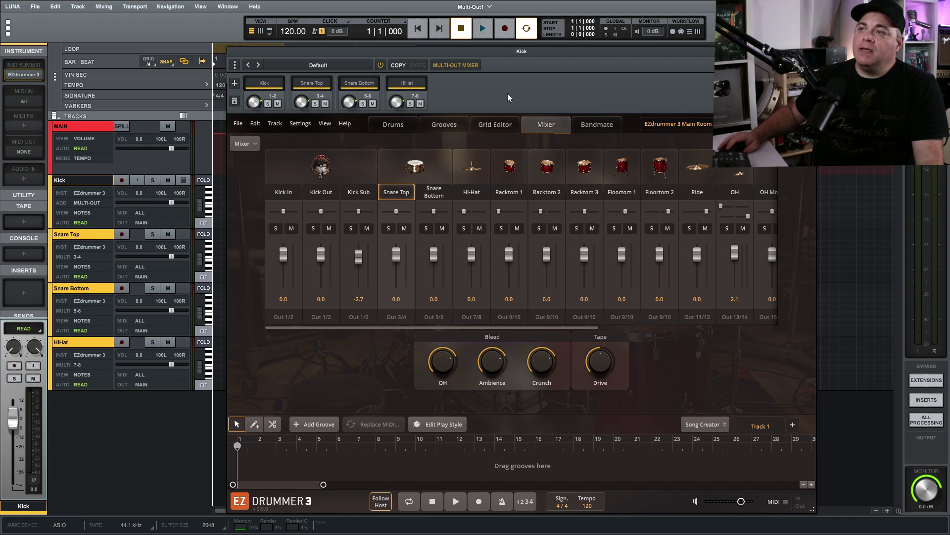
pyautogui.click(319, 169)
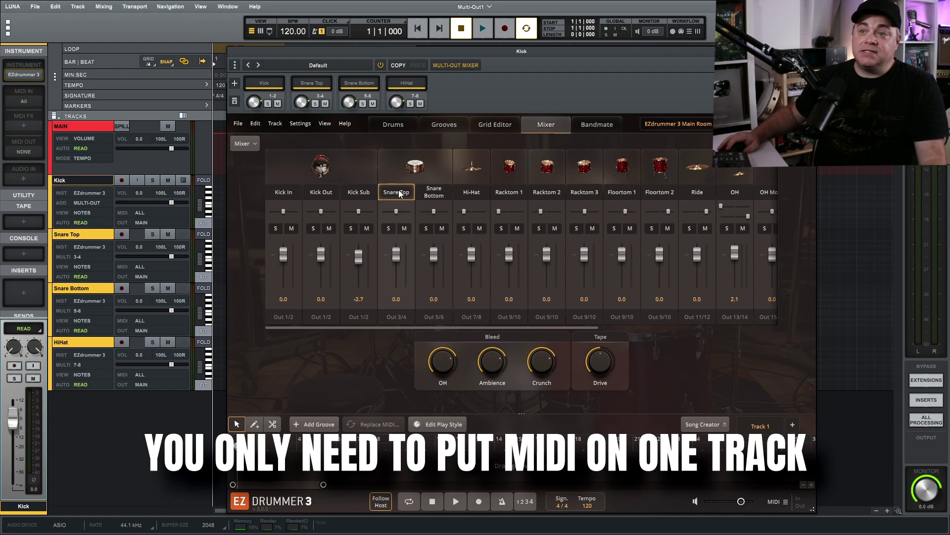
pyautogui.click(423, 168)
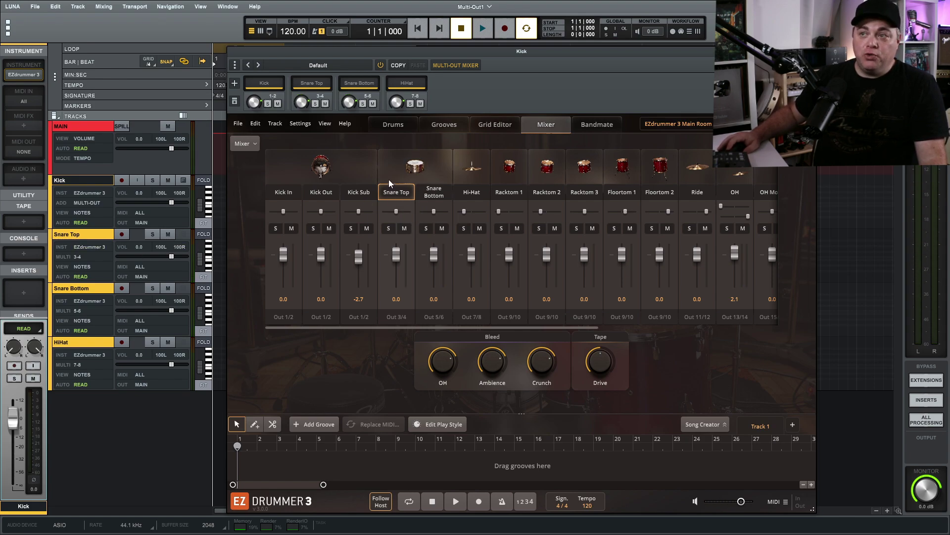
pyautogui.click(416, 166)
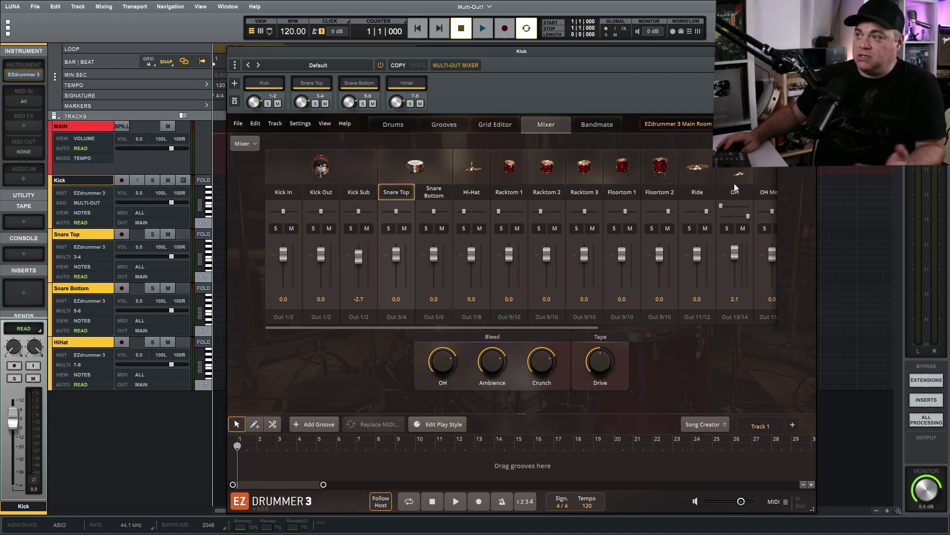
pyautogui.click(466, 171)
pyautogui.click(415, 166)
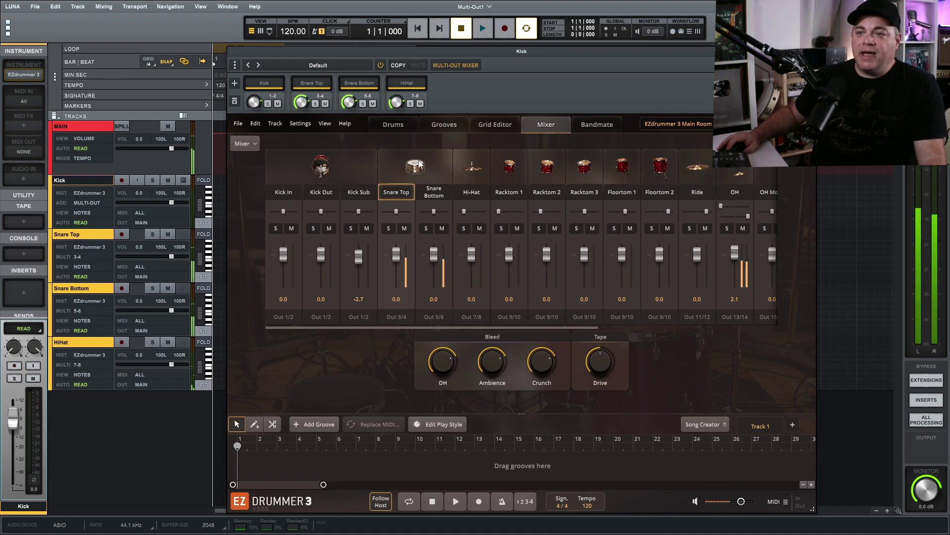
pyautogui.click(322, 166)
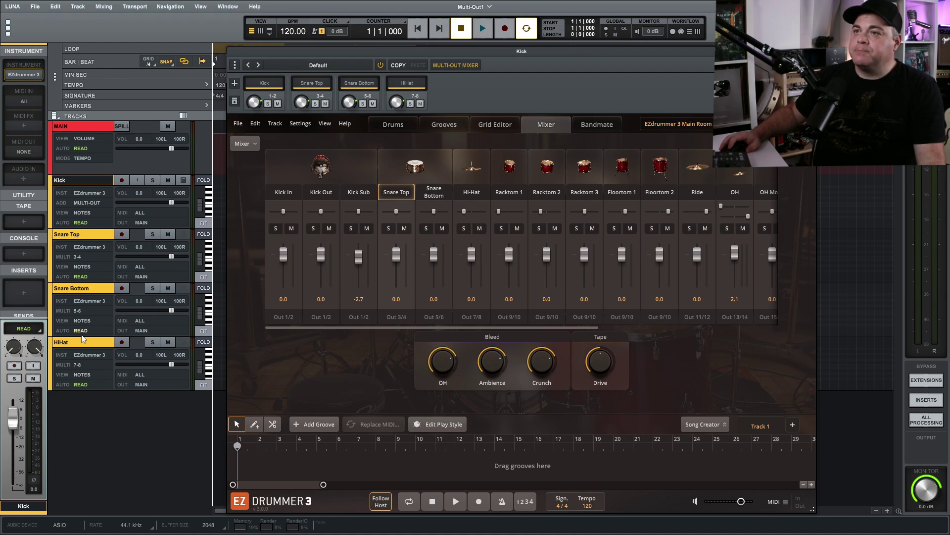
pyautogui.hotkey('ctrl', 'w')
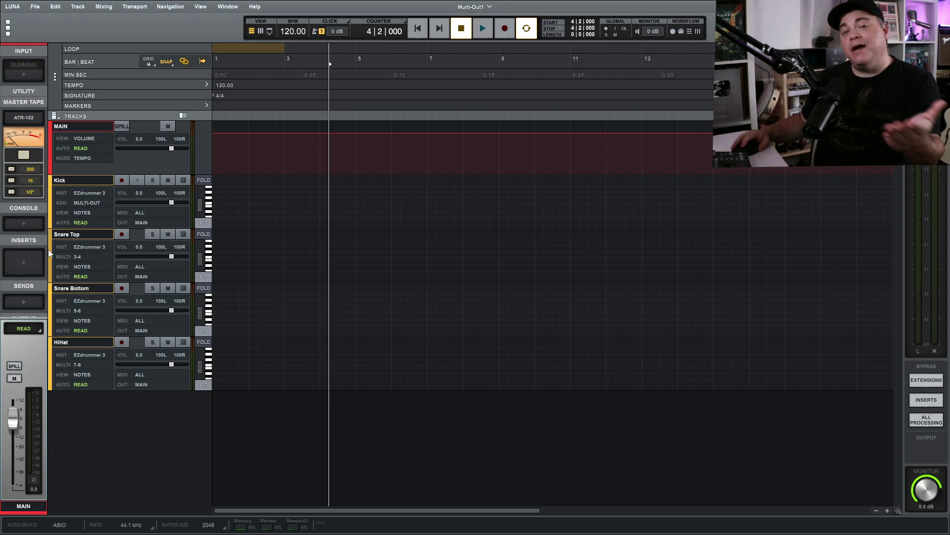
# Create one stereo instrument track using BFD Player as the instrument, with tape set to NONE.
pyautogui.click(79, 7)
pyautogui.click(83, 20)
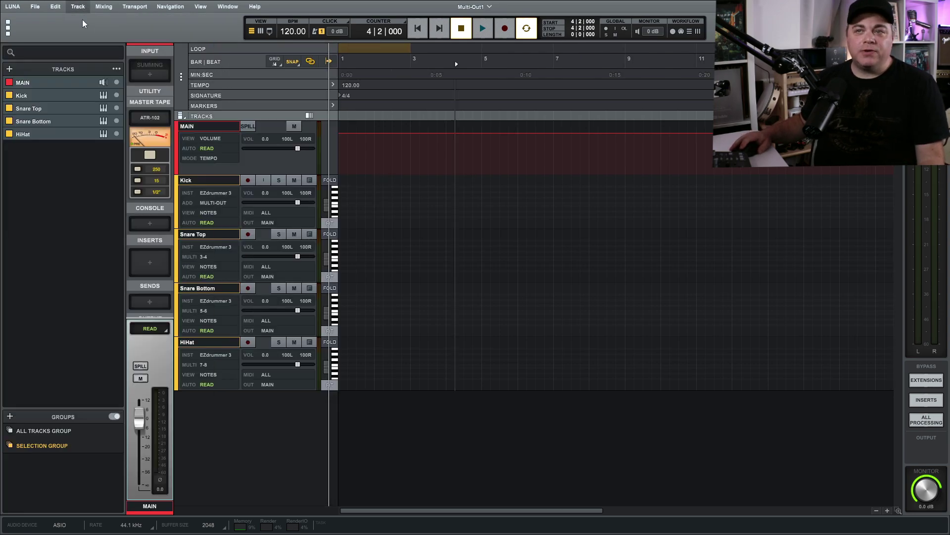
pyautogui.click(31, 90)
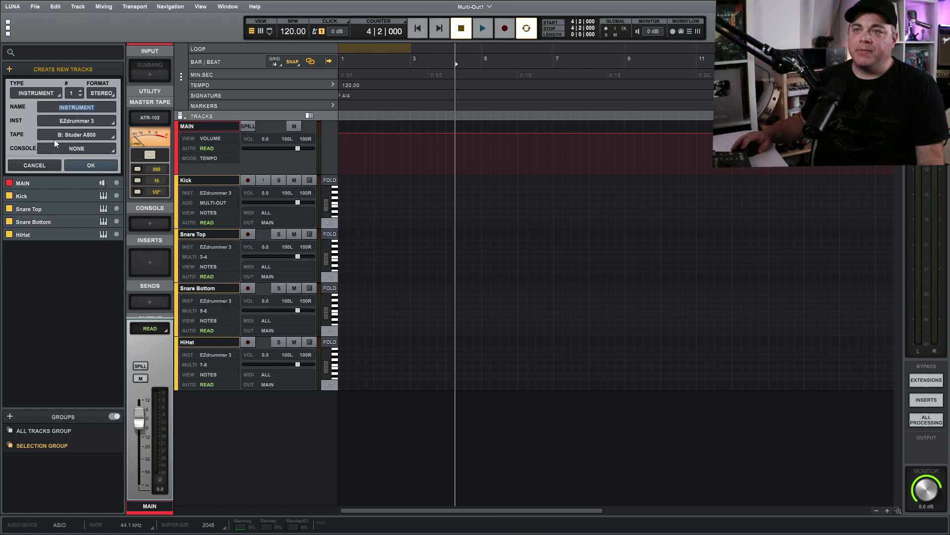
pyautogui.click(74, 121)
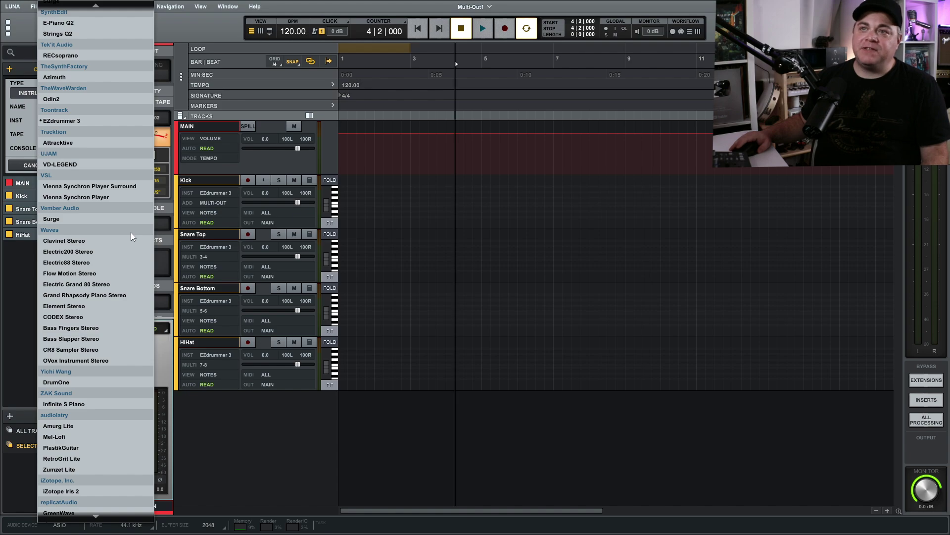
pyautogui.scroll(15, 130, 233)
pyautogui.scroll(20, 130, 214)
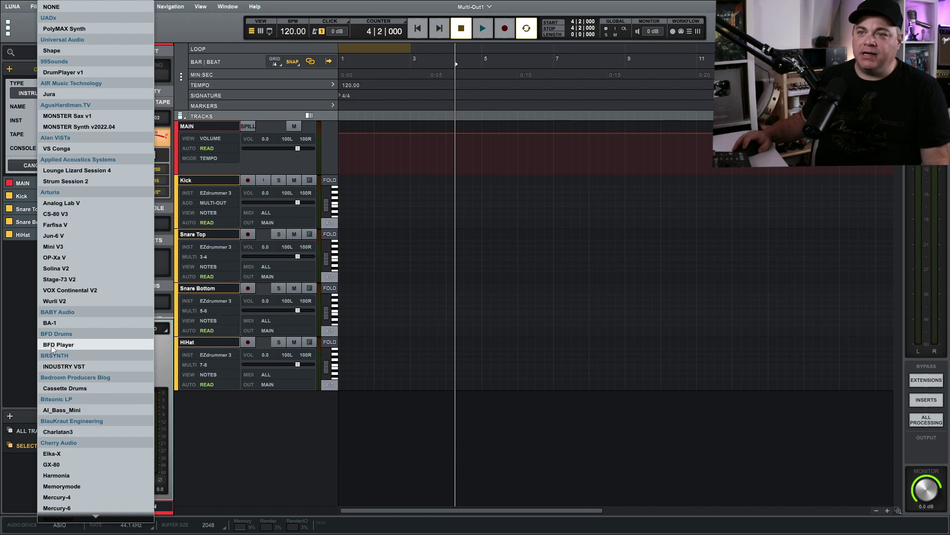
pyautogui.click(353, 436)
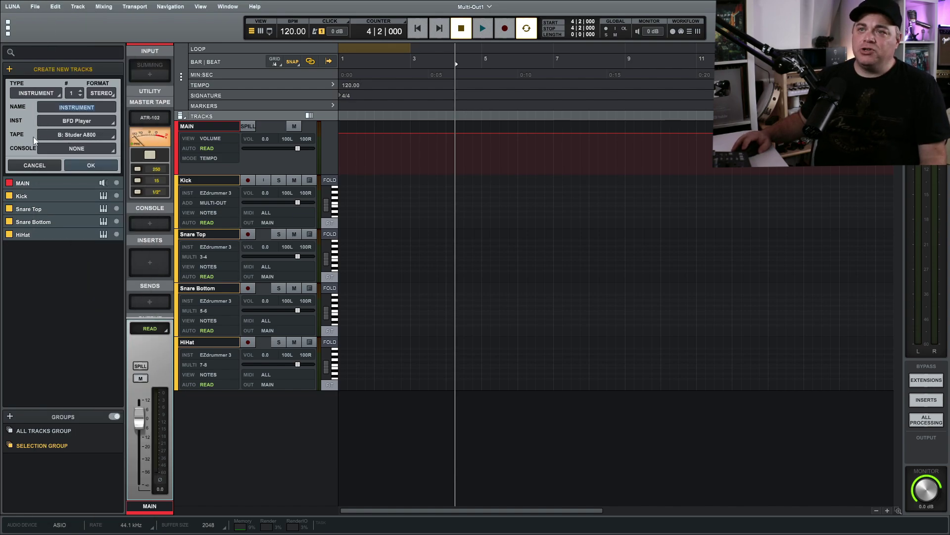
pyautogui.click(65, 133)
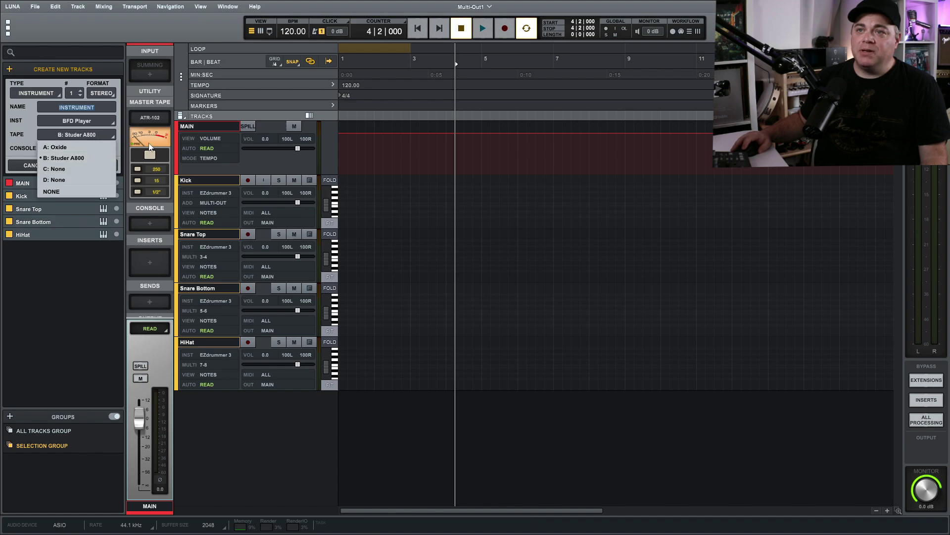
pyautogui.click(81, 193)
pyautogui.click(99, 166)
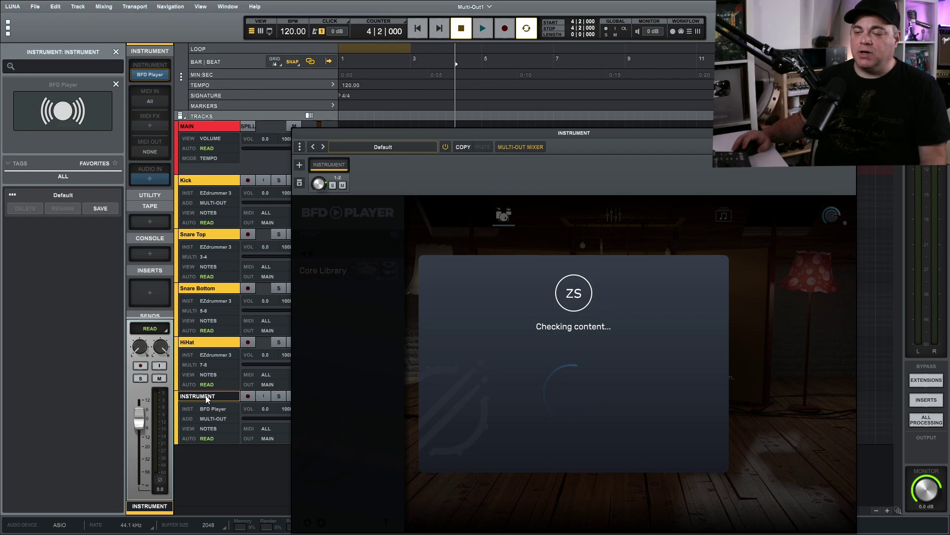
# Rename the new BFD Player track as BFD and change its track color to purple.
pyautogui.doubleClick(206, 399)
pyautogui.write('BFD')
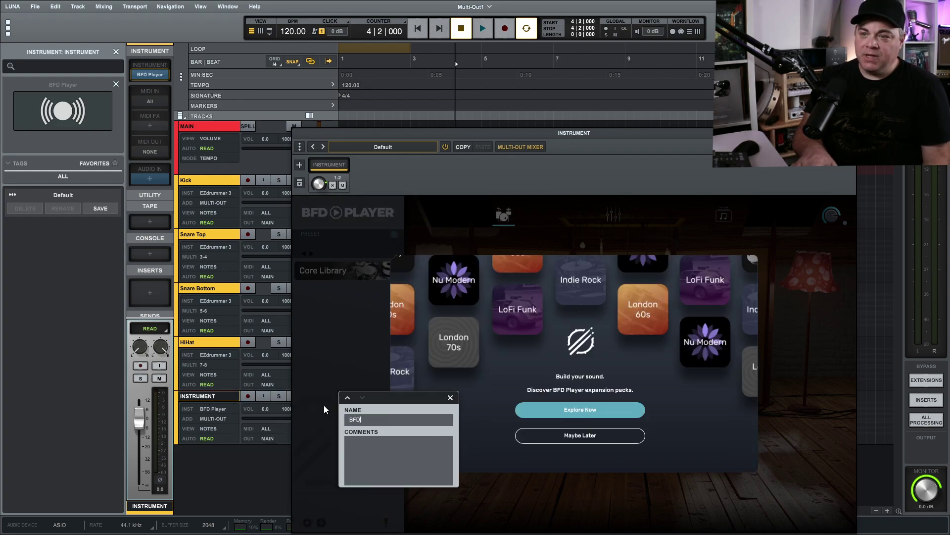
pyautogui.press('Return')
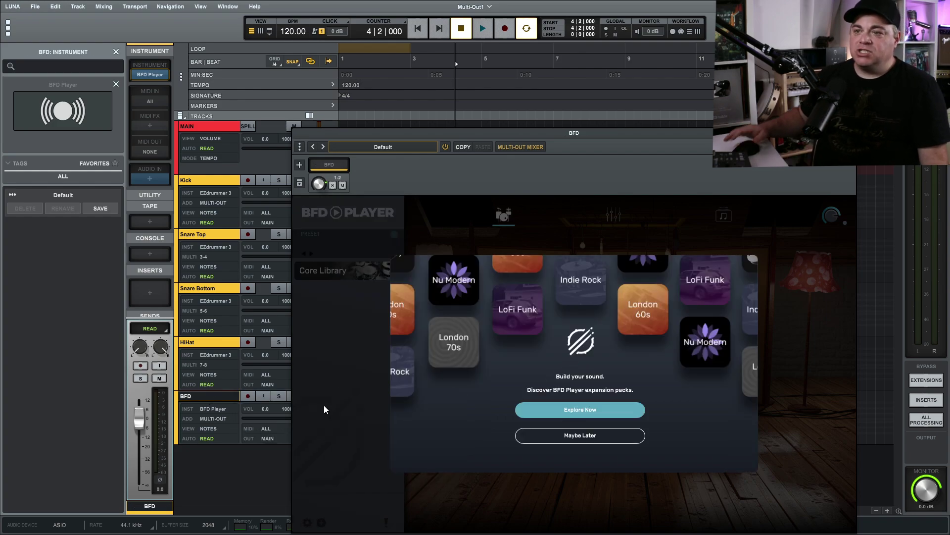
pyautogui.click(176, 411)
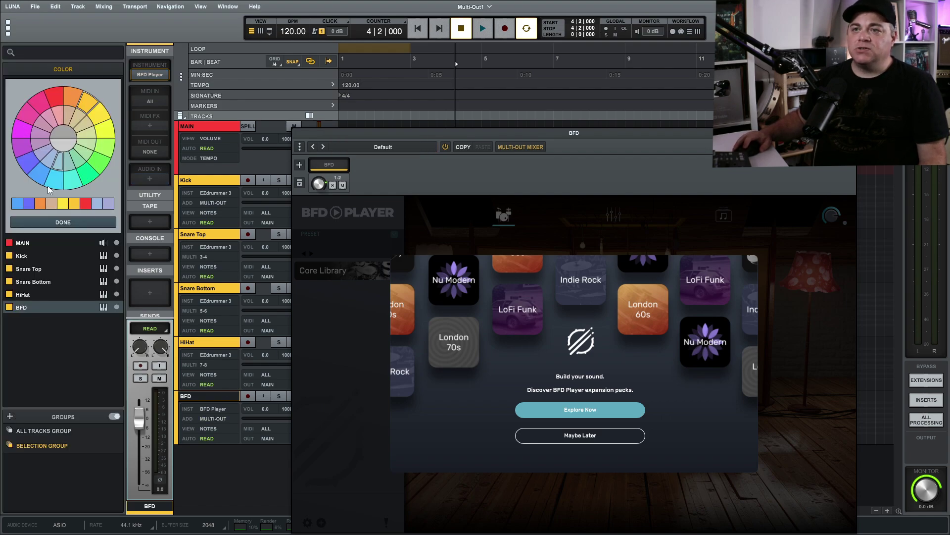
pyautogui.click(22, 147)
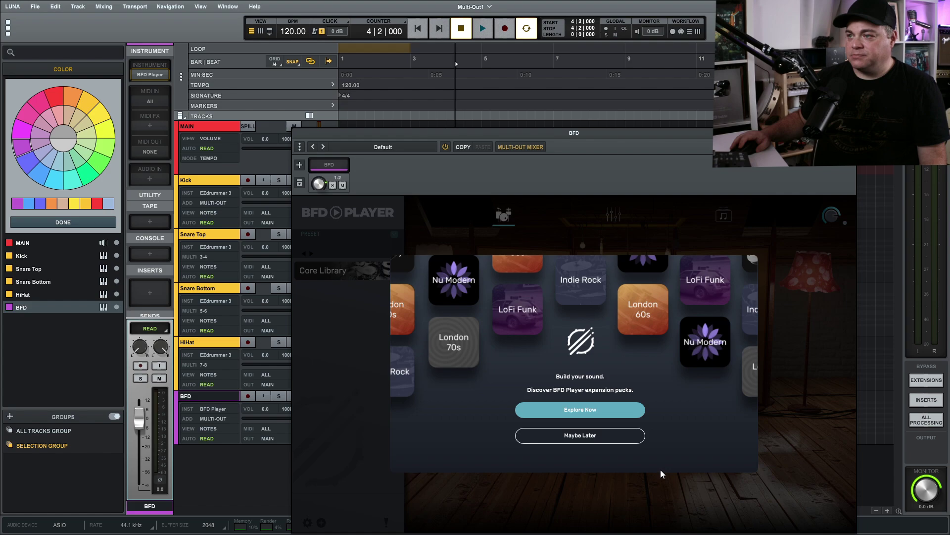
# Dismiss the expansion pack offer in BFD Player and audition the kick, snare, hi-hat, toms and ride.
pyautogui.click(595, 435)
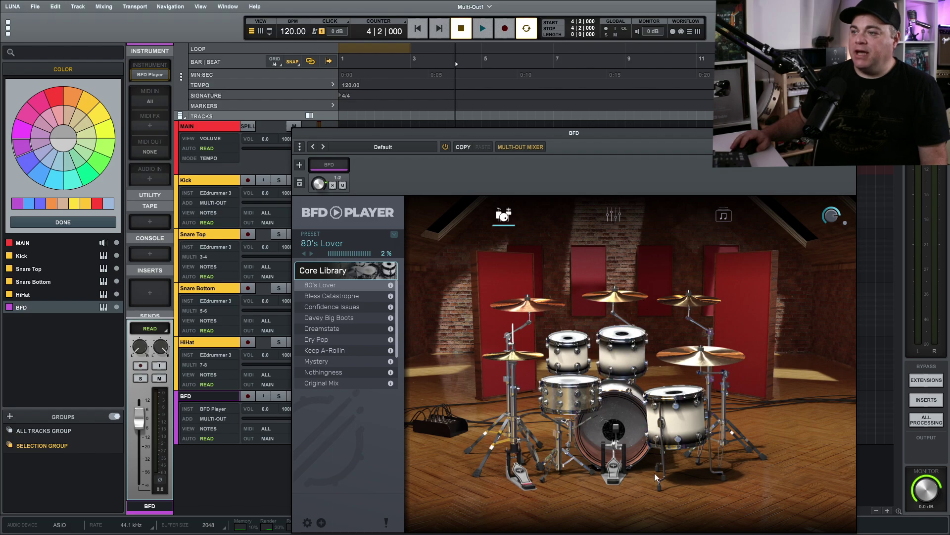
pyautogui.click(616, 424)
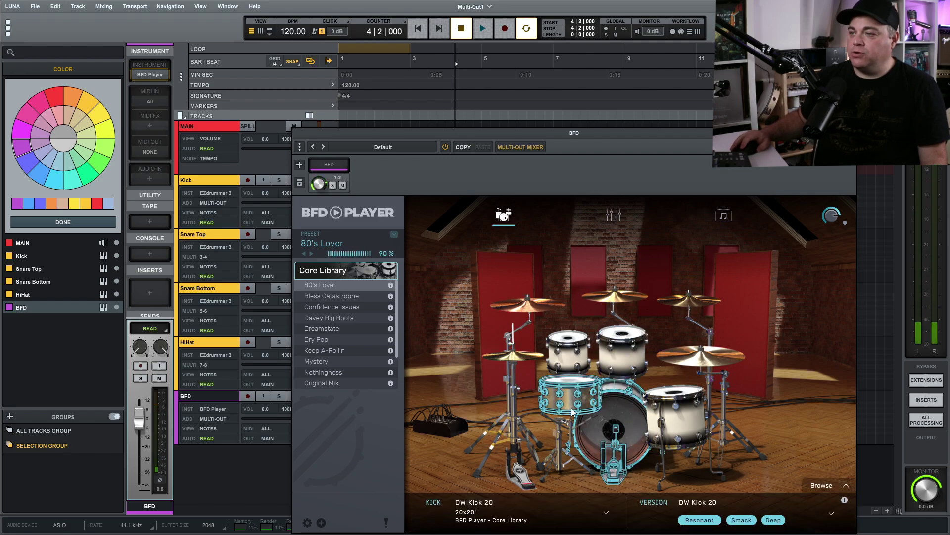
pyautogui.click(524, 361)
pyautogui.click(569, 396)
pyautogui.click(616, 426)
pyautogui.click(695, 409)
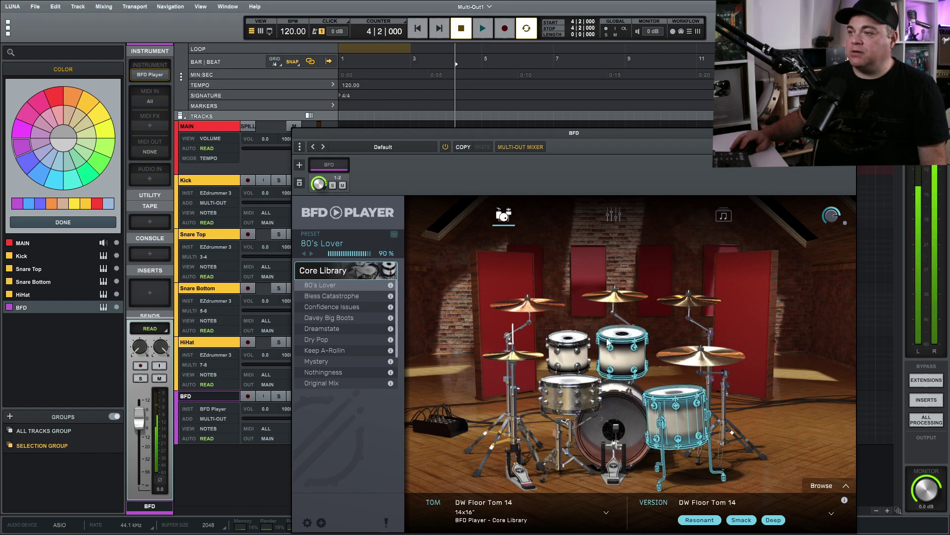
pyautogui.click(621, 347)
pyautogui.click(700, 356)
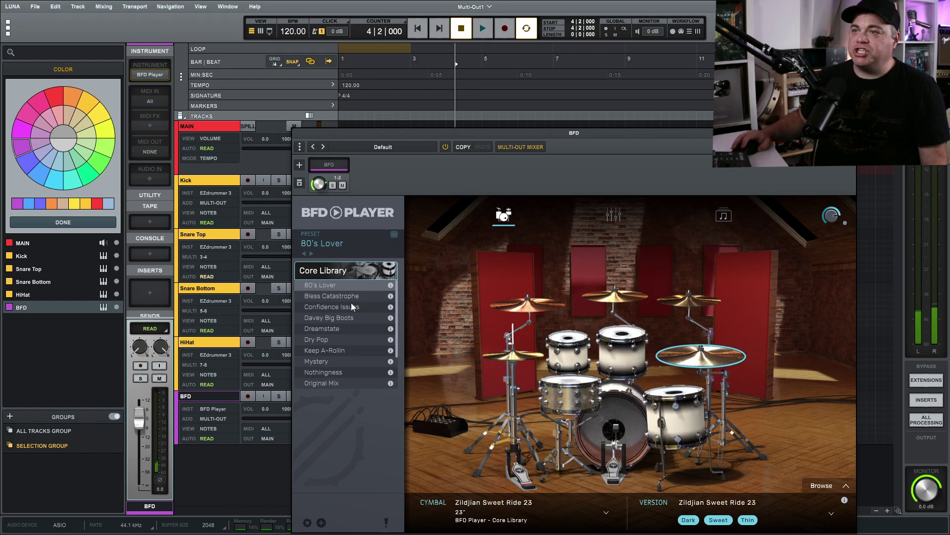
# In the BFD Player mixer, route Kick Buss to MONO 1, Snare Buss to MONO 2 and Hihat to MONO 3.
pyautogui.click(614, 216)
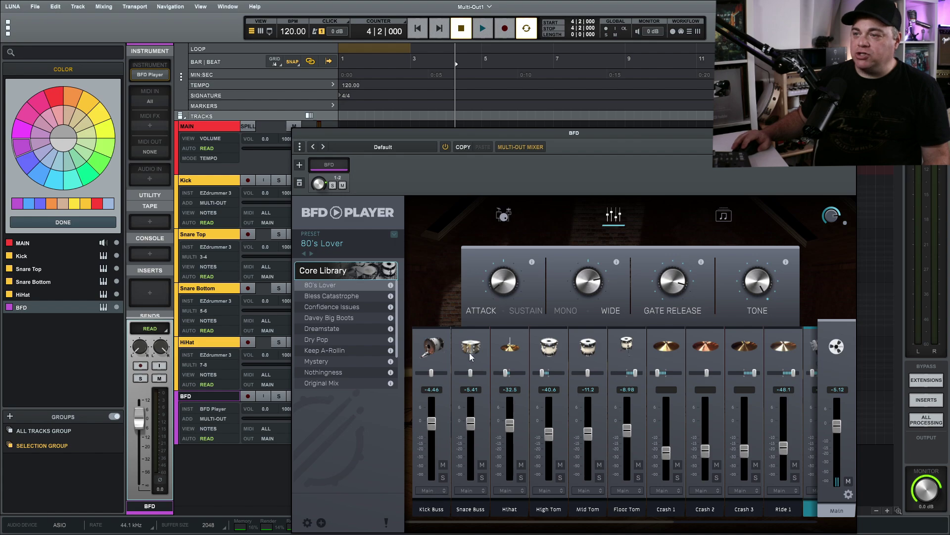
pyautogui.click(436, 492)
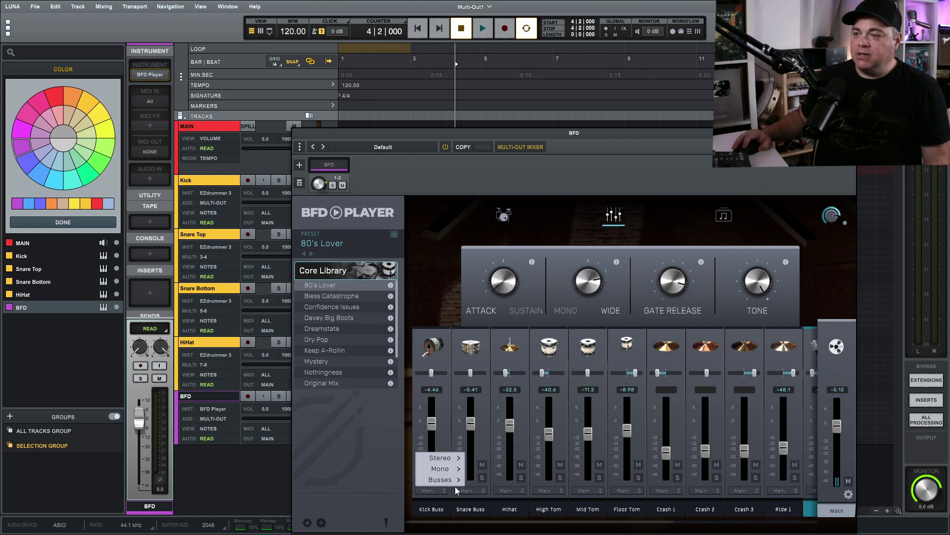
pyautogui.moveTo(452, 469)
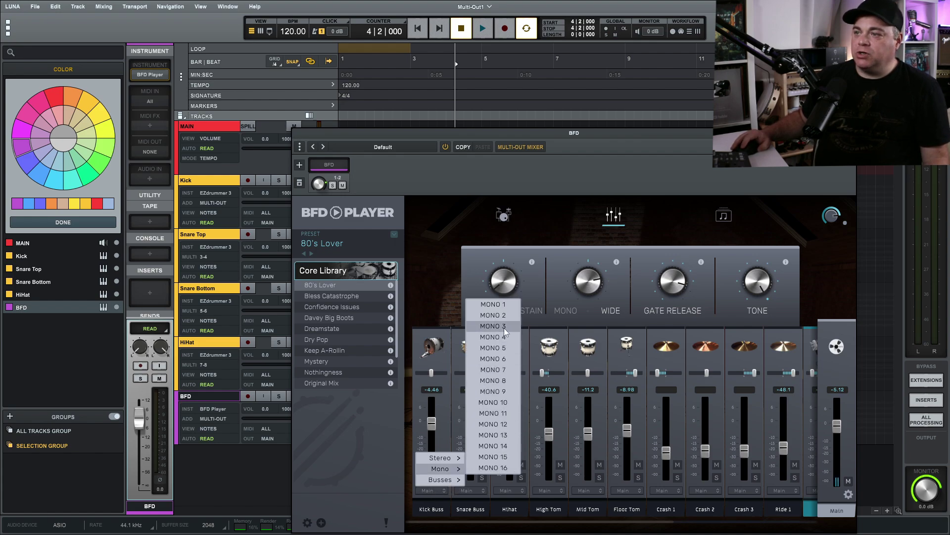
pyautogui.click(503, 302)
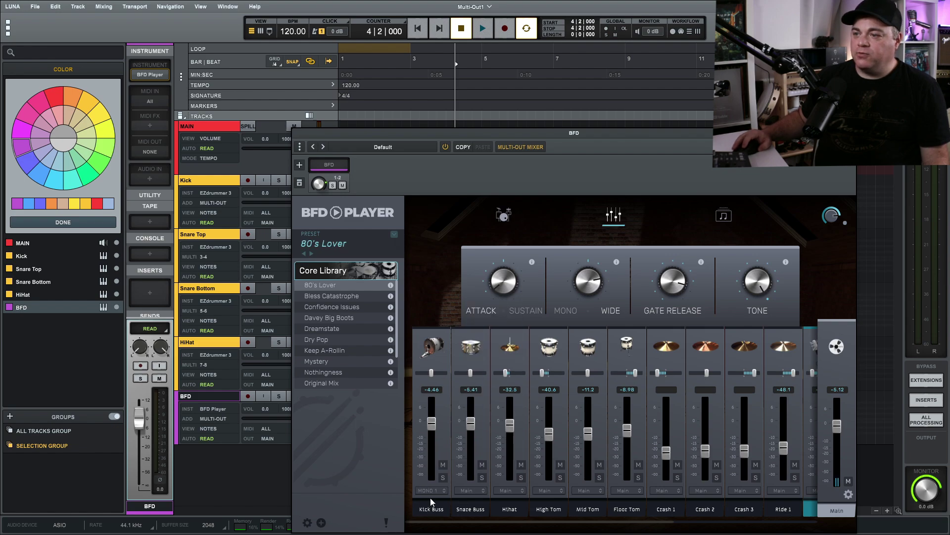
pyautogui.click(477, 489)
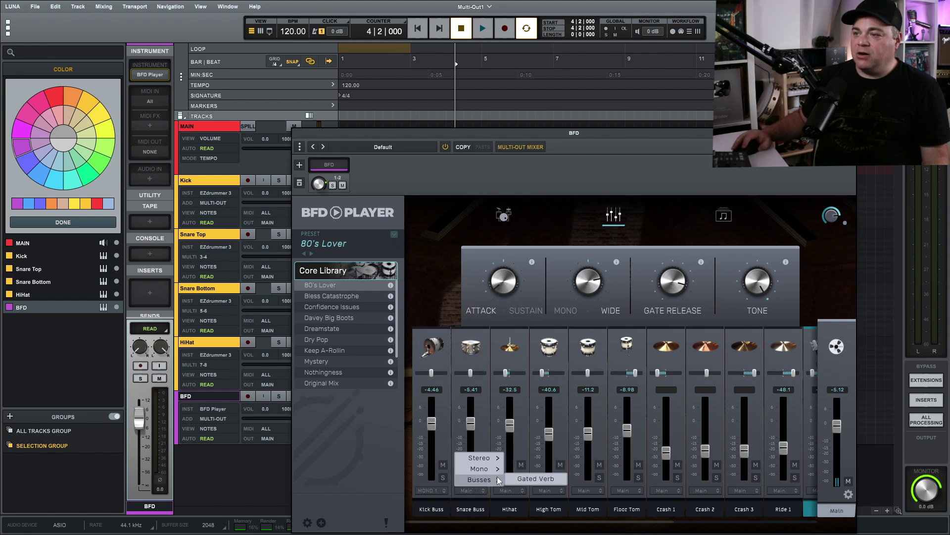
pyautogui.moveTo(504, 466)
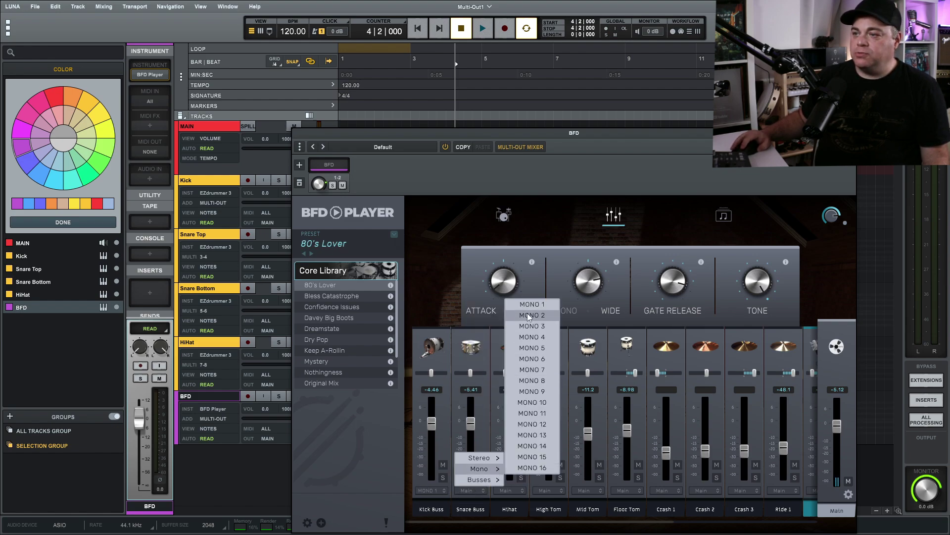
pyautogui.click(528, 313)
pyautogui.click(506, 490)
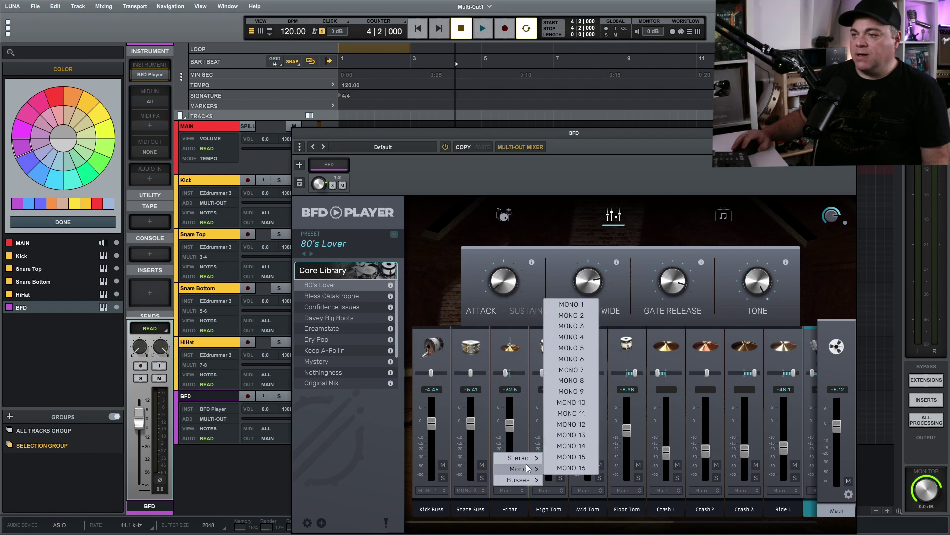
pyautogui.click(587, 326)
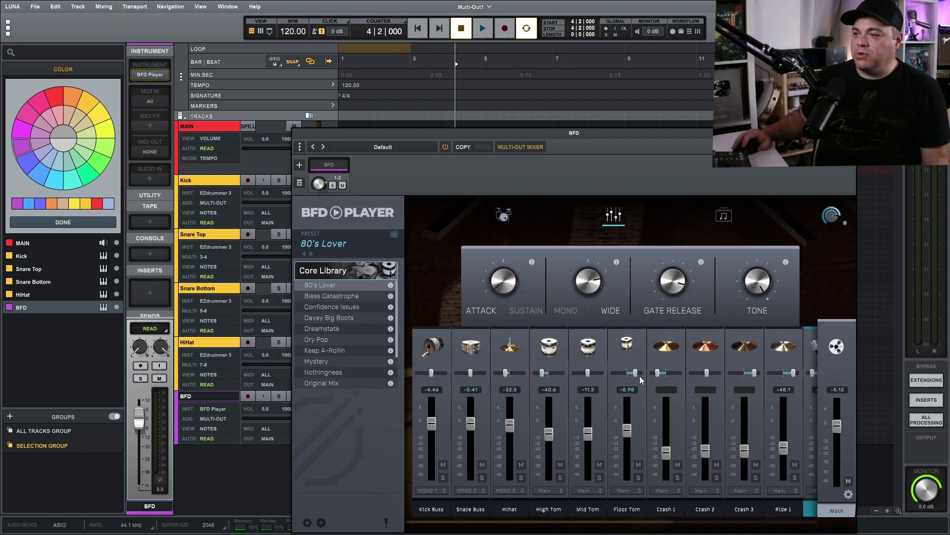
# Route the High Tom, Mid Tom and Floor Tom channels to MONO 4 and look over the remaining mixer channels.
pyautogui.click(551, 489)
pyautogui.moveTo(570, 469)
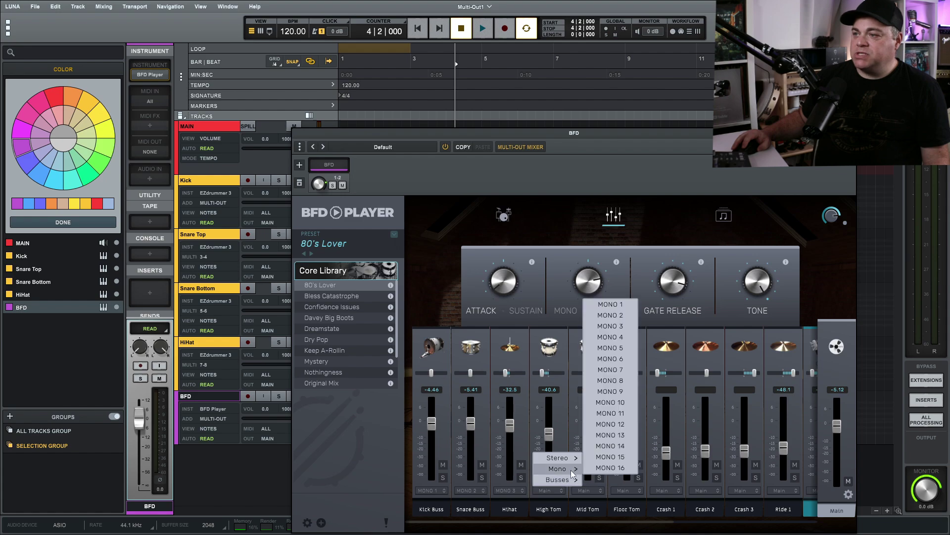
pyautogui.click(623, 336)
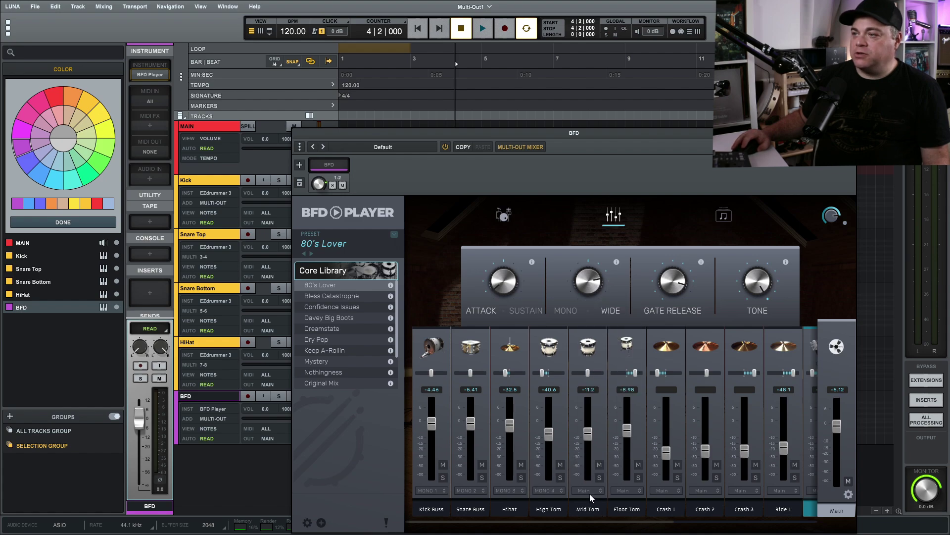
pyautogui.click(587, 489)
pyautogui.moveTo(599, 464)
pyautogui.click(649, 338)
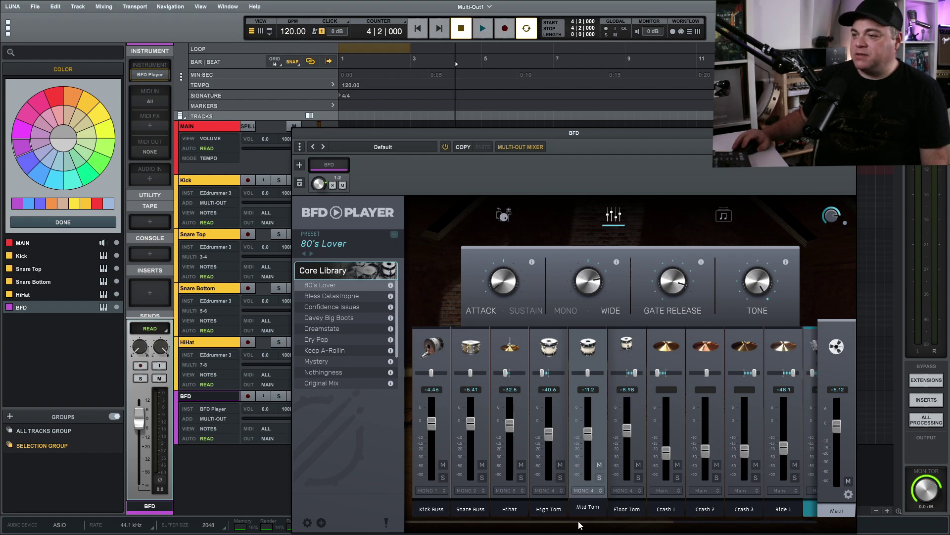
pyautogui.hscroll(5, 580, 524)
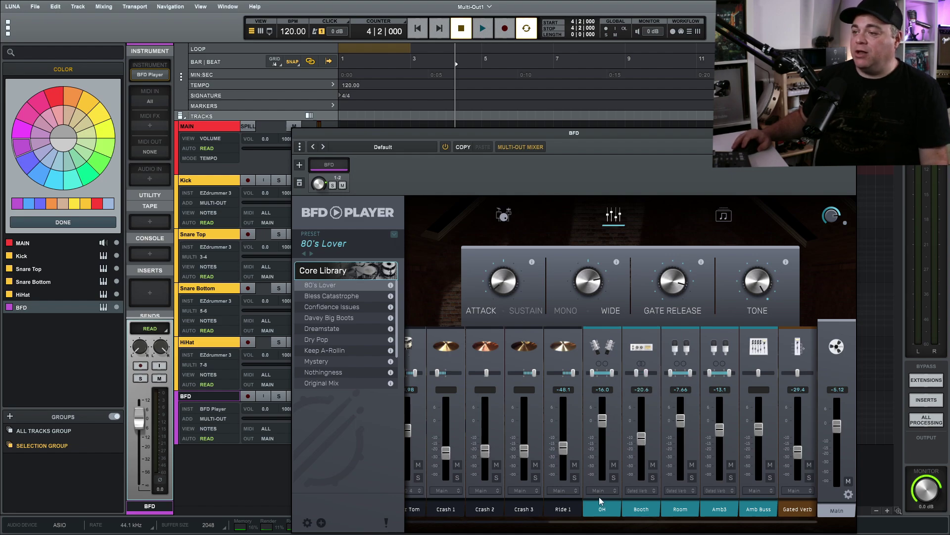
pyautogui.moveTo(650, 524); pyautogui.dragTo(436, 520)
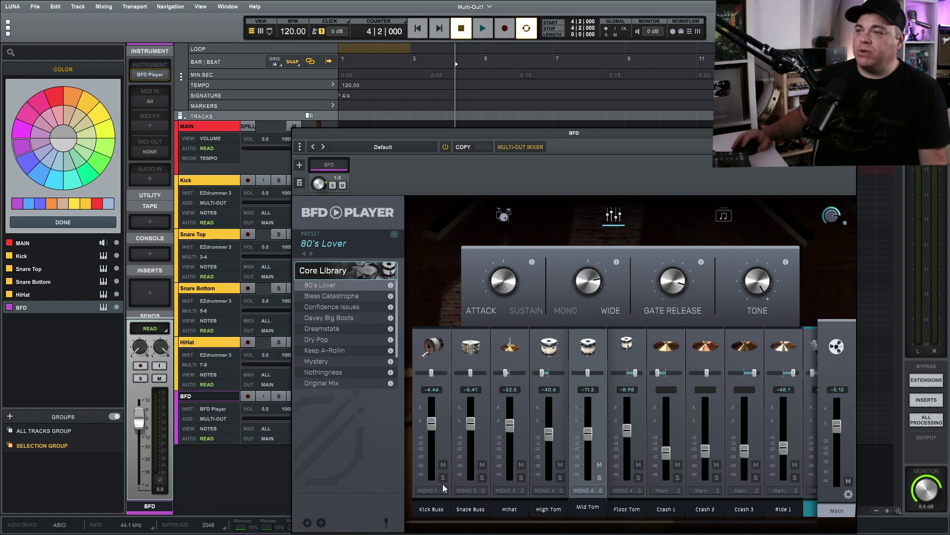
# Add a mono multi-output track named Kick to the BFD instrument, using multi out 17.
pyautogui.click(521, 145)
pyautogui.click(522, 144)
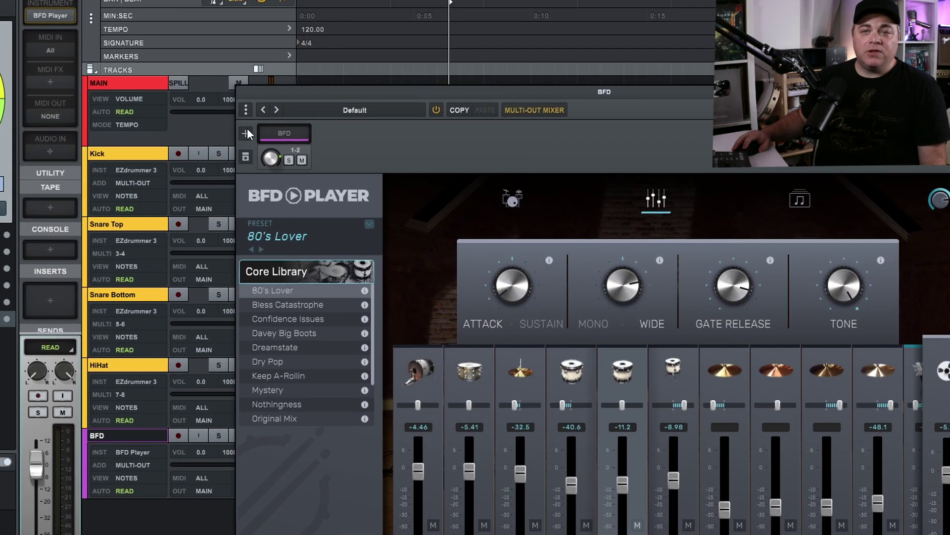
pyautogui.click(299, 165)
pyautogui.click(159, 157)
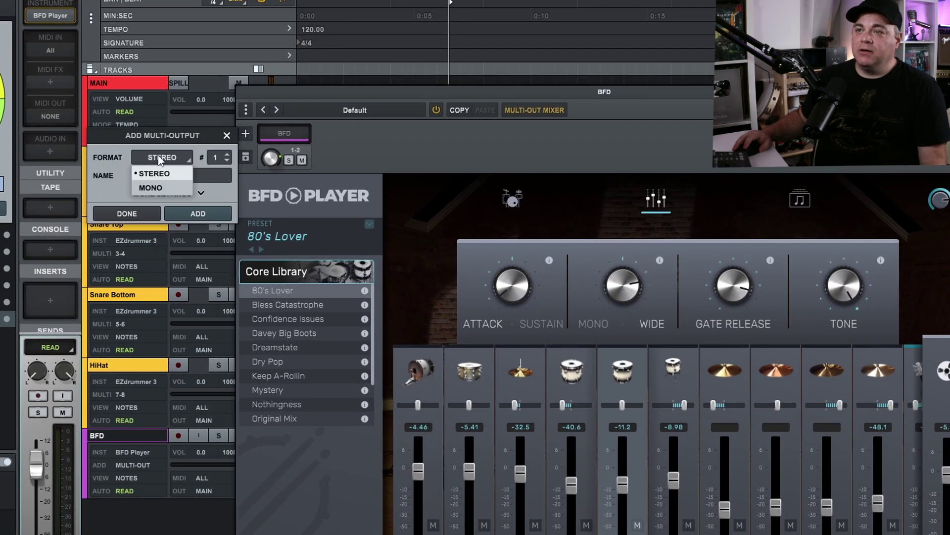
pyautogui.click(147, 188)
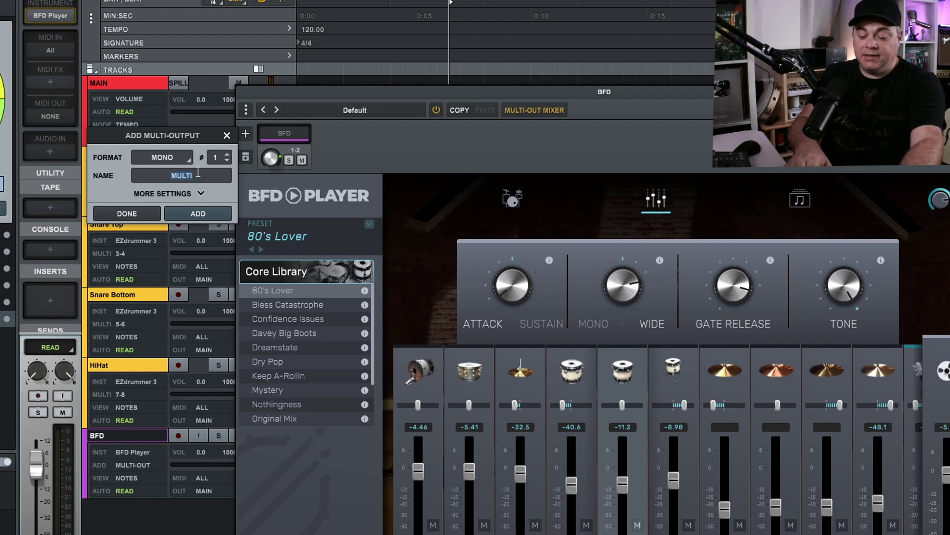
pyautogui.write('Kick')
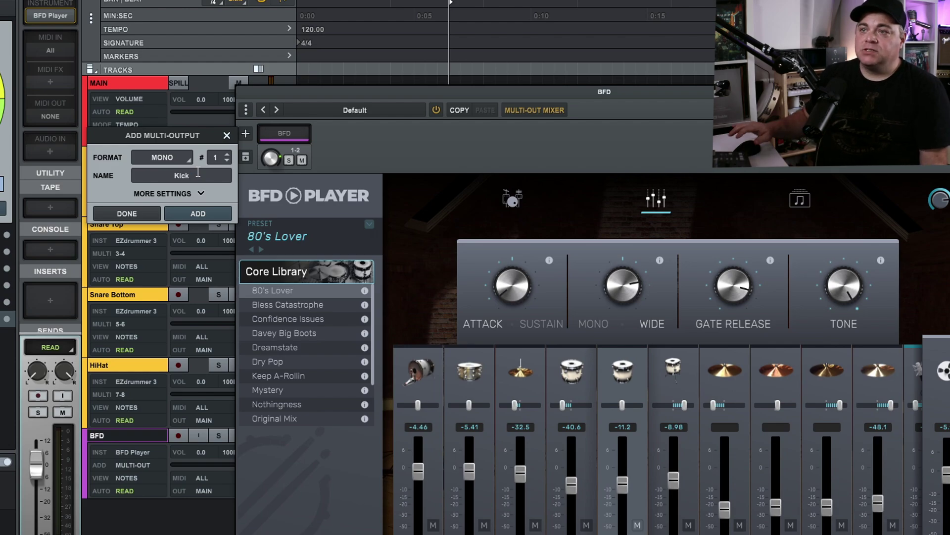
pyautogui.click(168, 193)
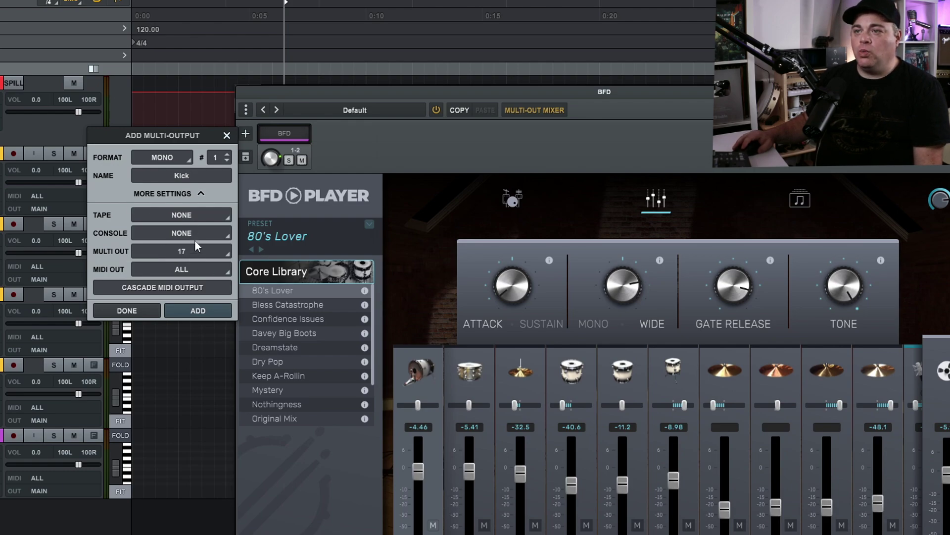
pyautogui.click(178, 253)
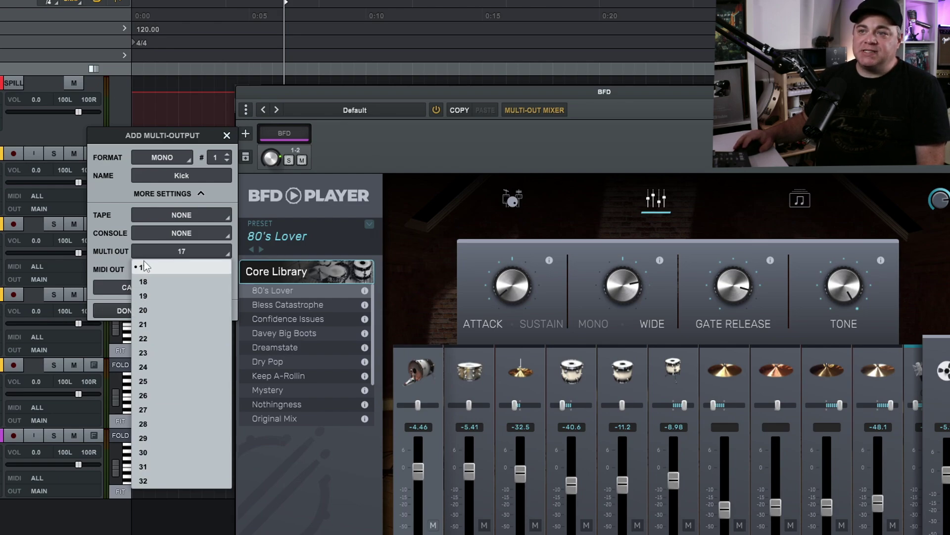
pyautogui.click(113, 268)
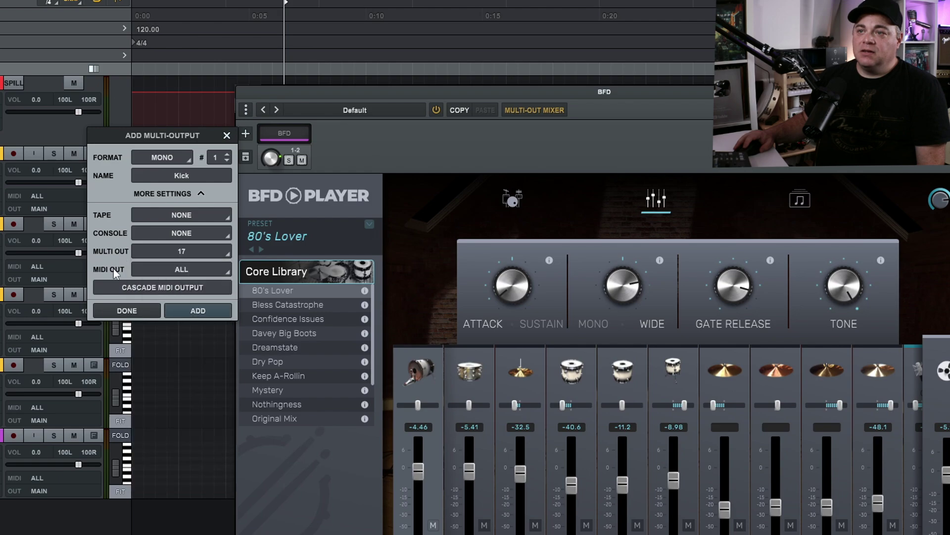
pyautogui.click(207, 311)
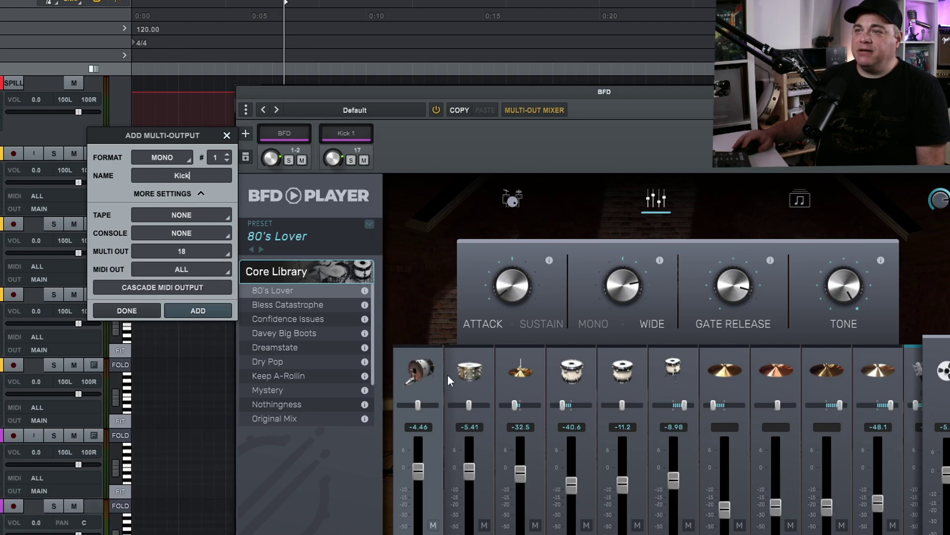
# Audition the kick repeatedly to check the signal on the new Kick output, and close the multi-output dialog.
pyautogui.click(416, 377)
pyautogui.click(416, 374)
pyautogui.click(415, 372)
pyautogui.click(415, 374)
pyautogui.click(415, 374)
pyautogui.click(415, 374)
pyautogui.click(415, 374)
pyautogui.click(414, 373)
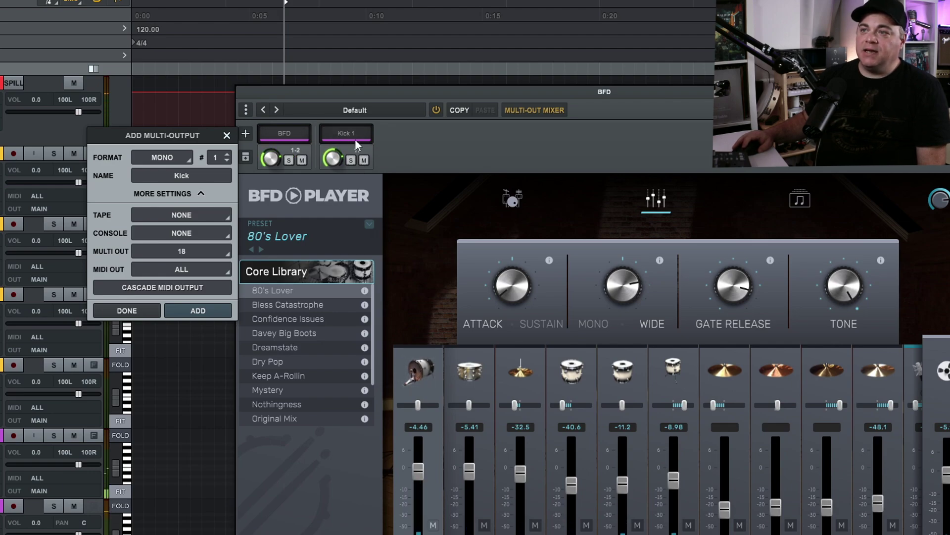
pyautogui.click(418, 372)
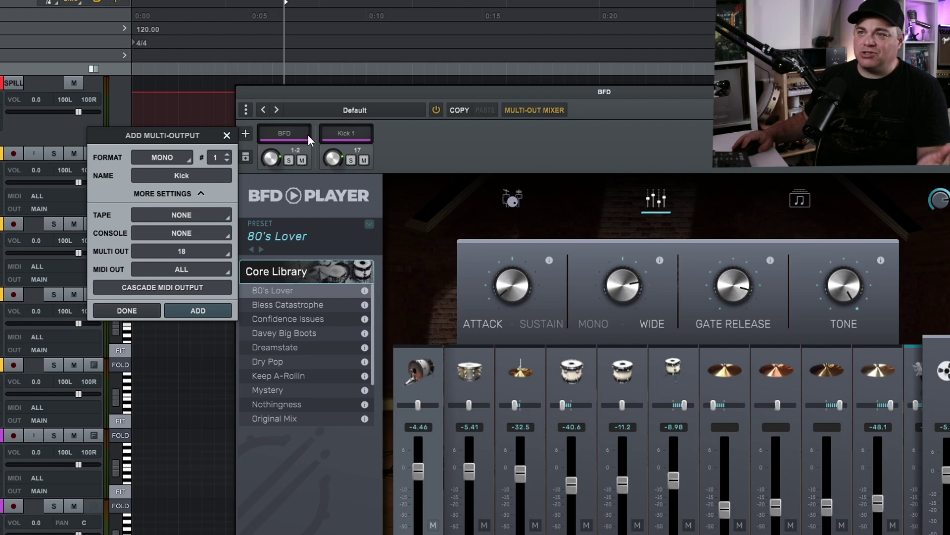
pyautogui.click(227, 135)
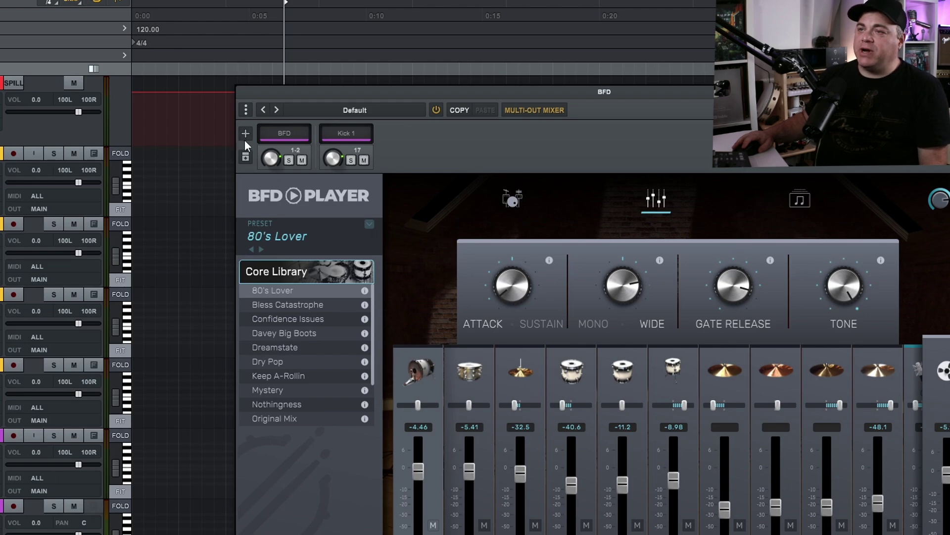
# Add a second mono multi-output track named Snare on multi out 18 and close the multi-output dialog.
pyautogui.click(243, 135)
pyautogui.click(184, 161)
pyautogui.click(153, 188)
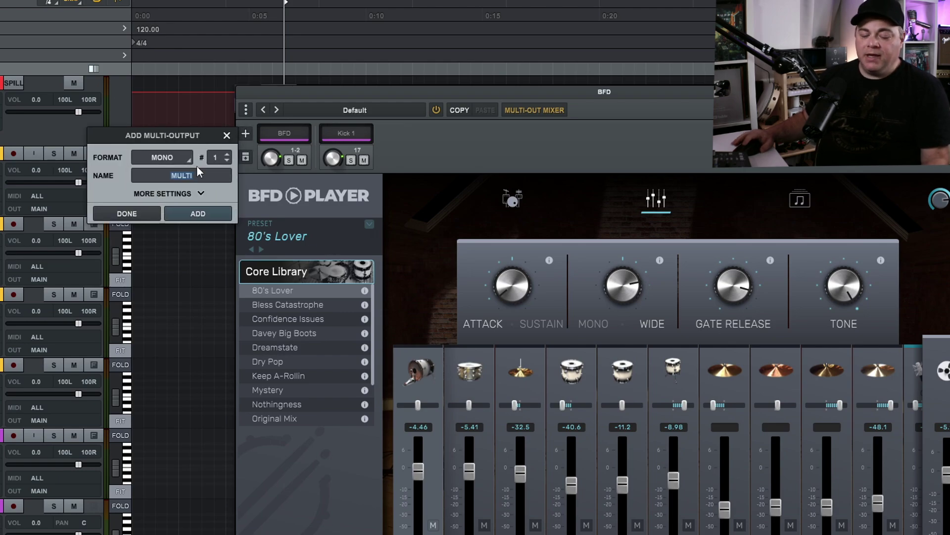
pyautogui.write('Sna')
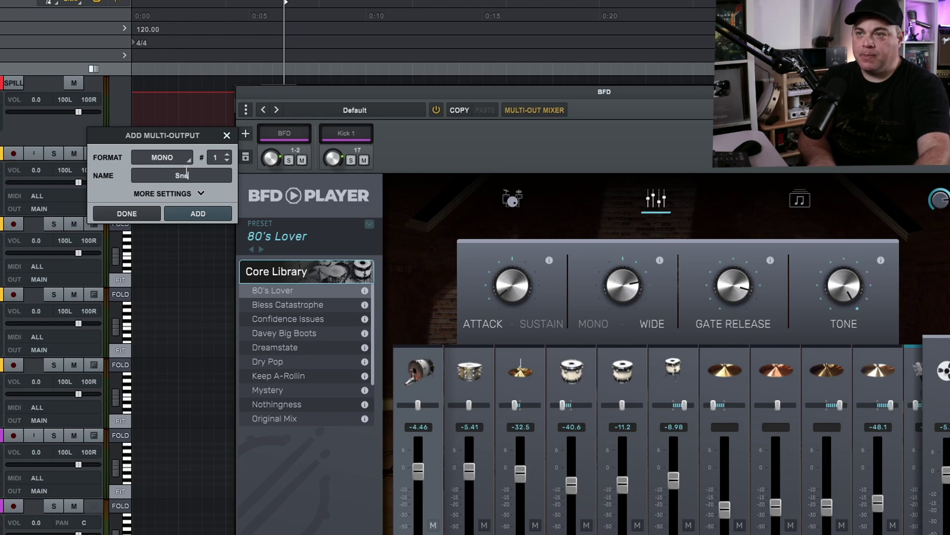
pyautogui.write('re')
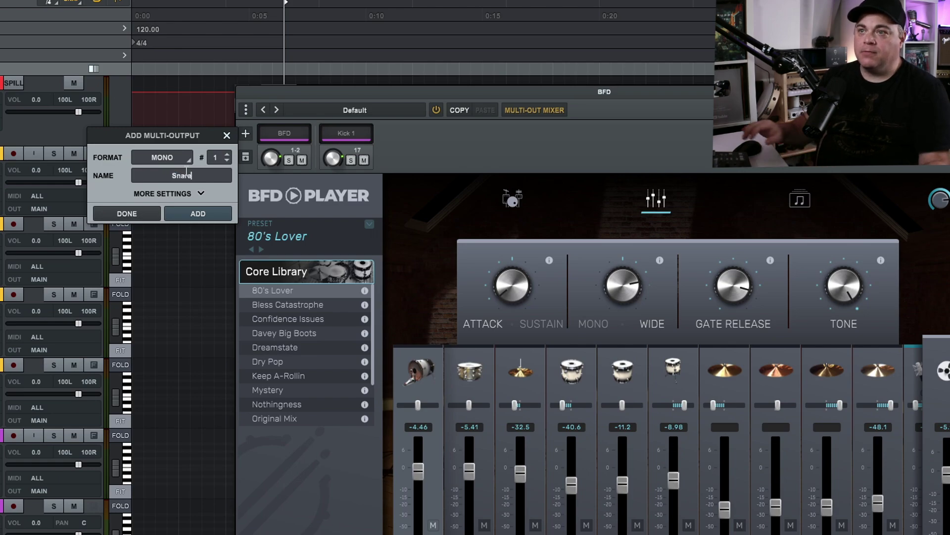
pyautogui.click(189, 195)
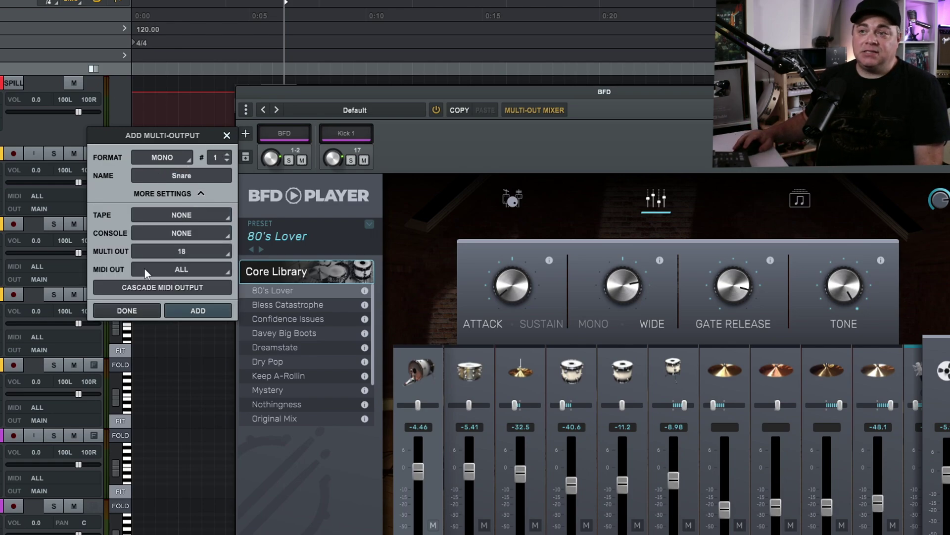
pyautogui.click(194, 313)
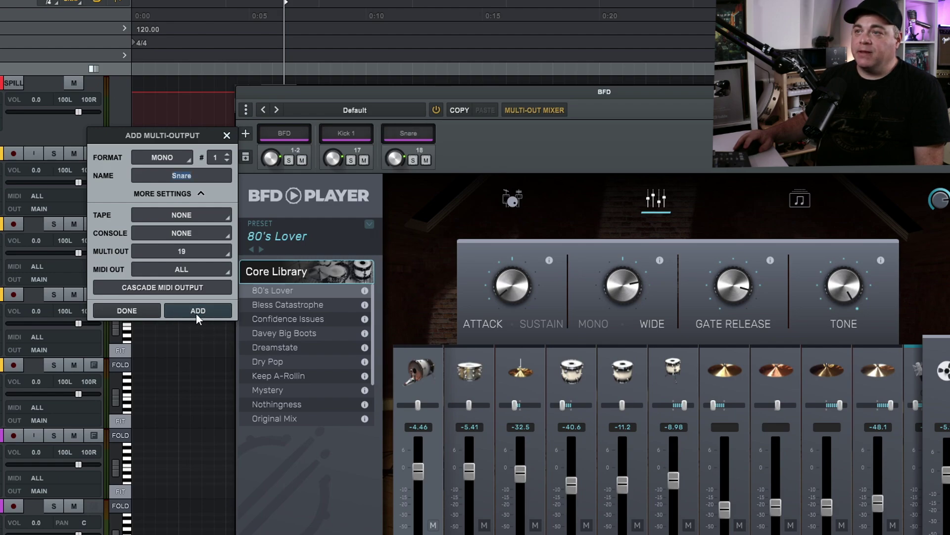
pyautogui.click(227, 135)
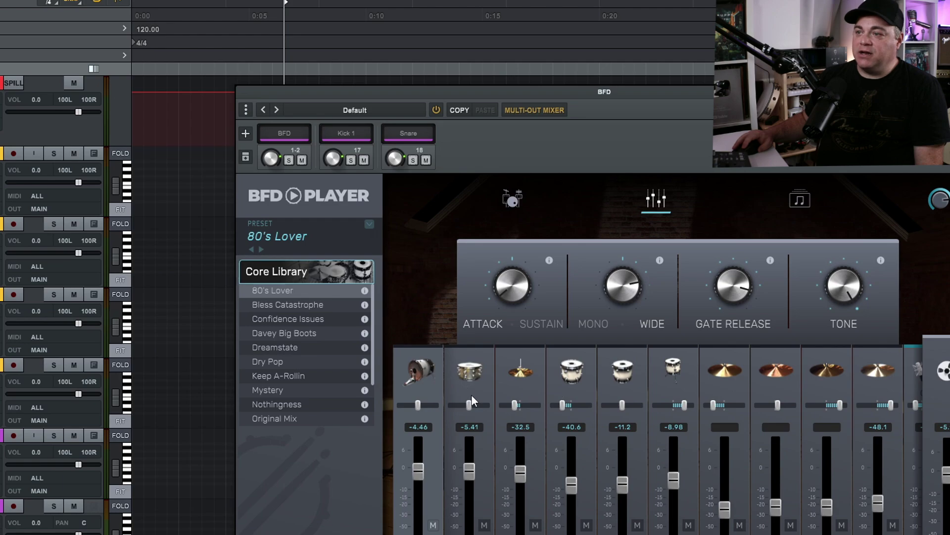
# Audition the snare to check its separate output and close the BFD Player window.
pyautogui.click(465, 368)
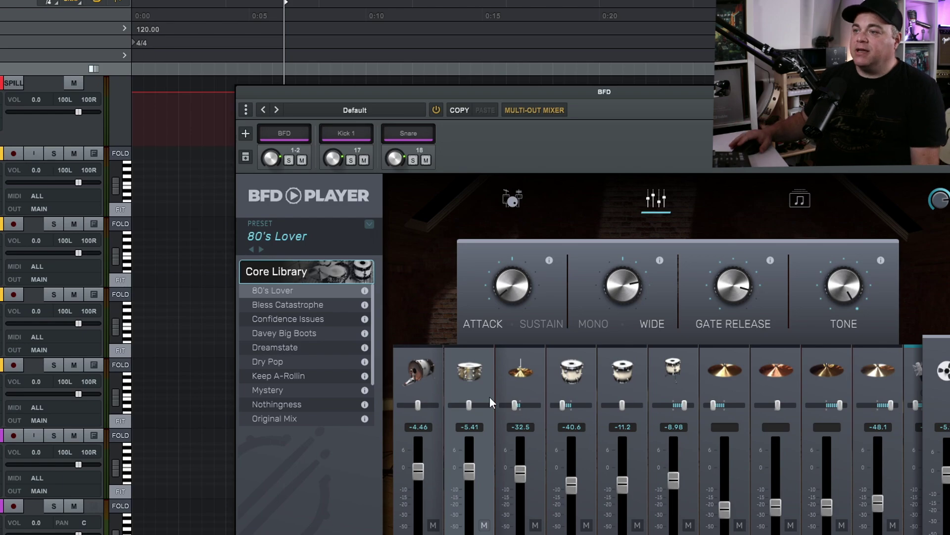
pyautogui.click(468, 369)
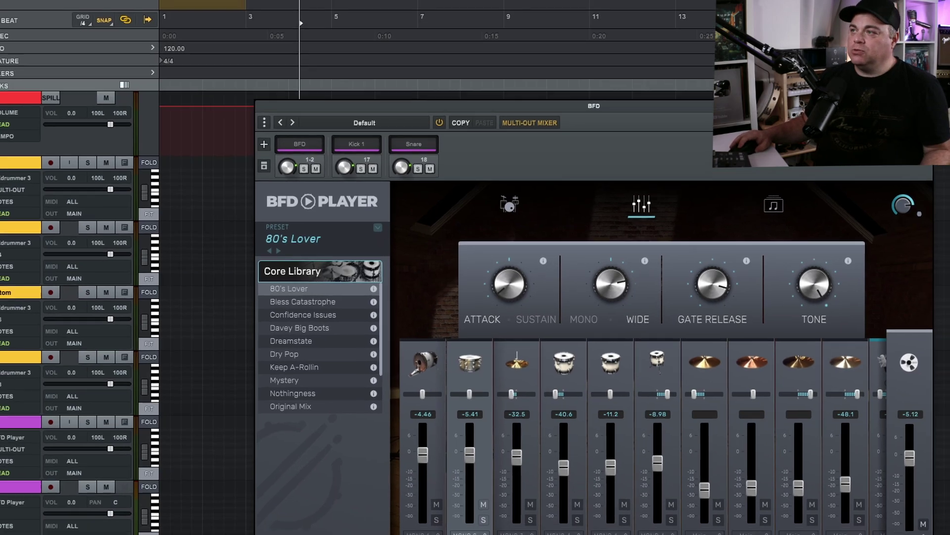
pyautogui.press('Escape')
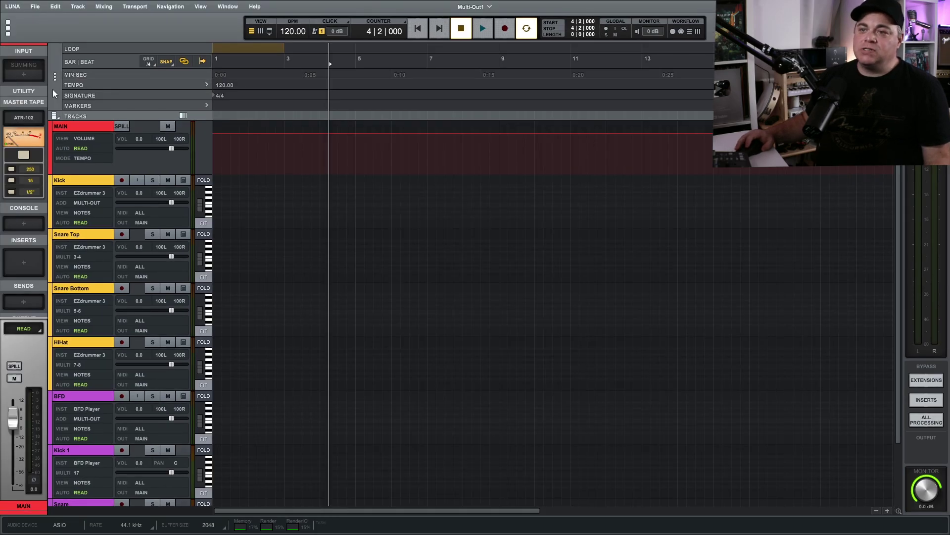
# Create a stereo bus track named BFD BUS with its tape set to NONE.
pyautogui.scroll(-3, 77, 383)
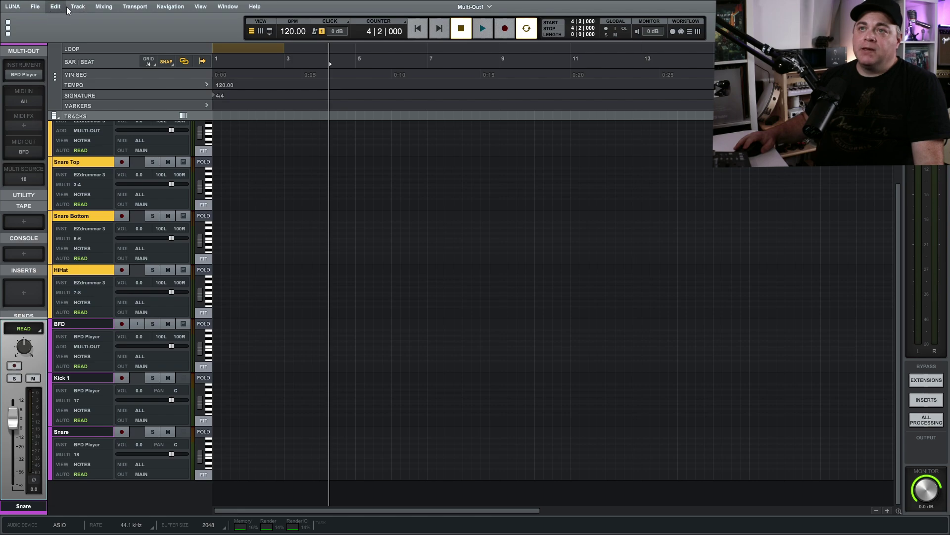
pyautogui.click(77, 6)
pyautogui.click(88, 20)
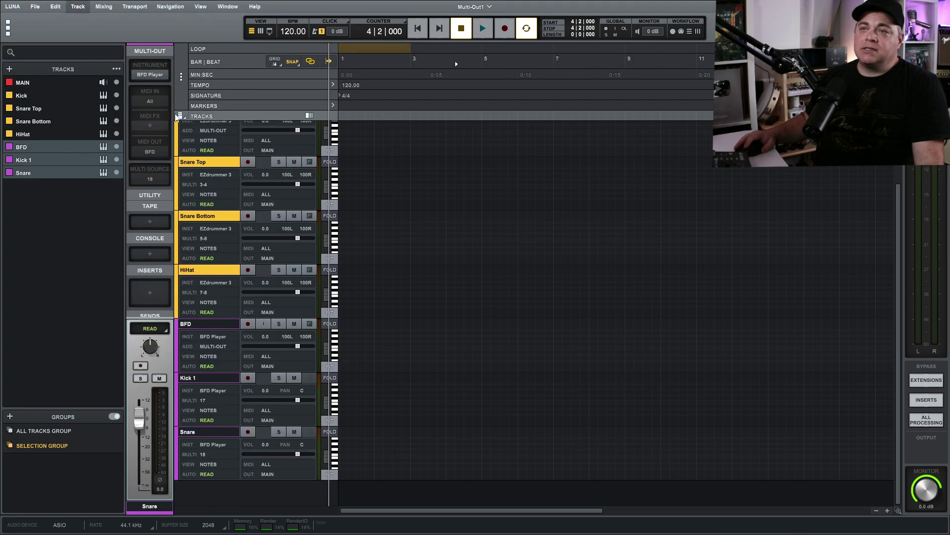
pyautogui.click(43, 92)
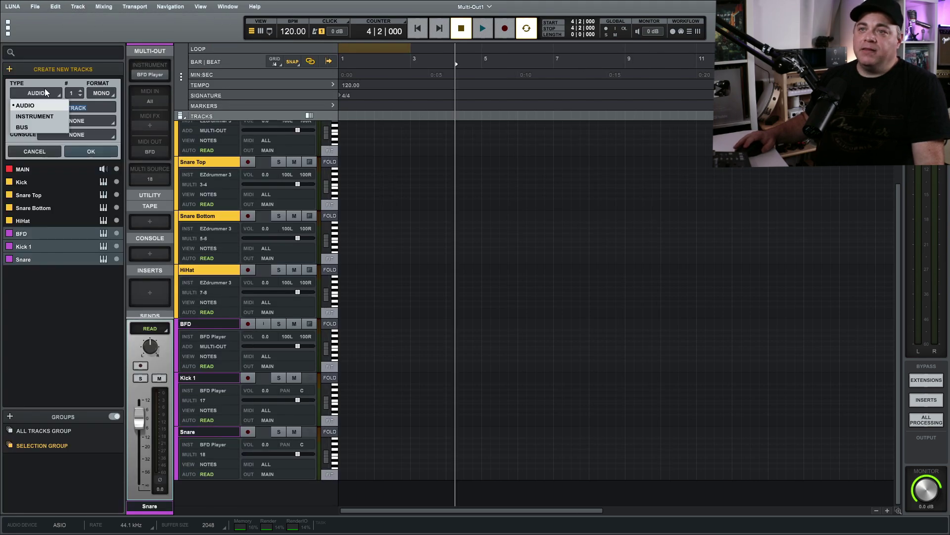
pyautogui.click(21, 127)
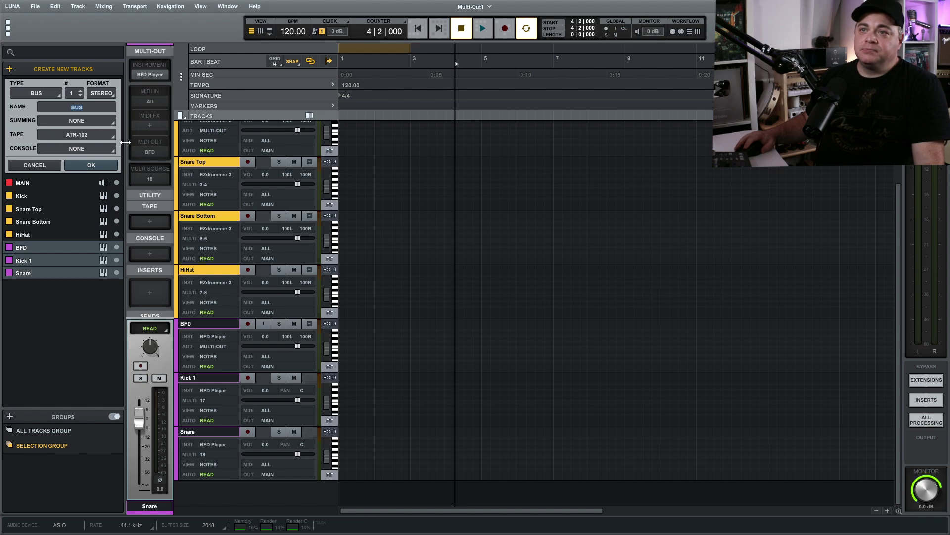
pyautogui.click(89, 137)
pyautogui.click(64, 156)
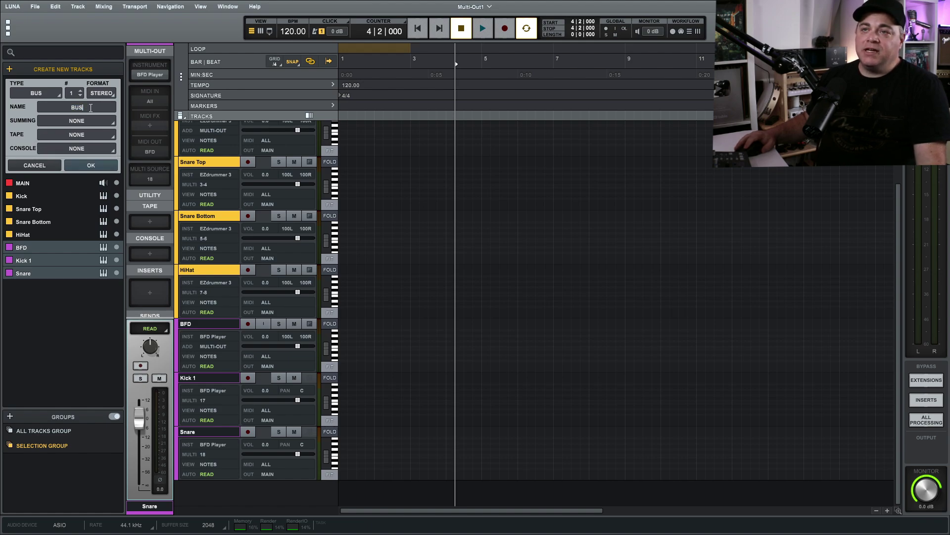
pyautogui.click(73, 108)
pyautogui.write('BFD')
pyautogui.press('Return')
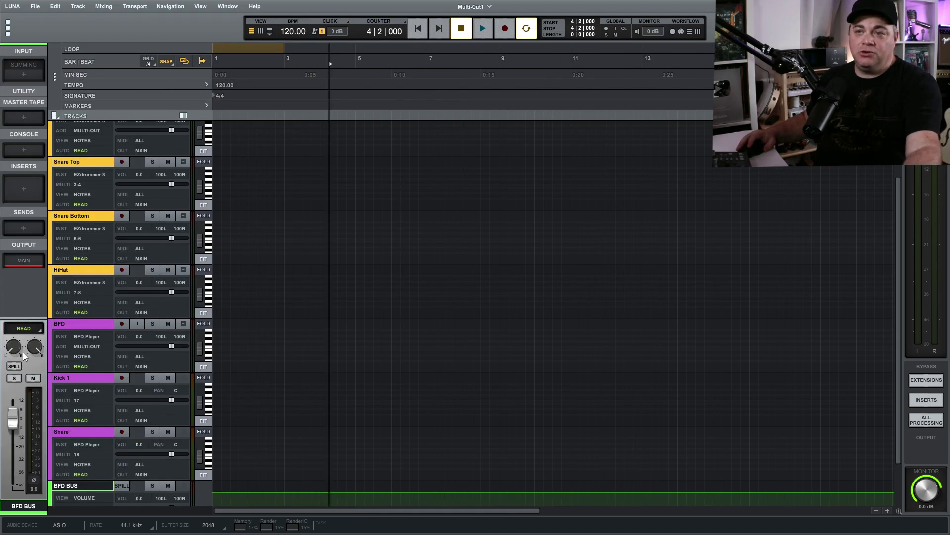
# Switch to the mixer view and select the BFD, Kick 1 and Snare channels together.
pyautogui.click(73, 324)
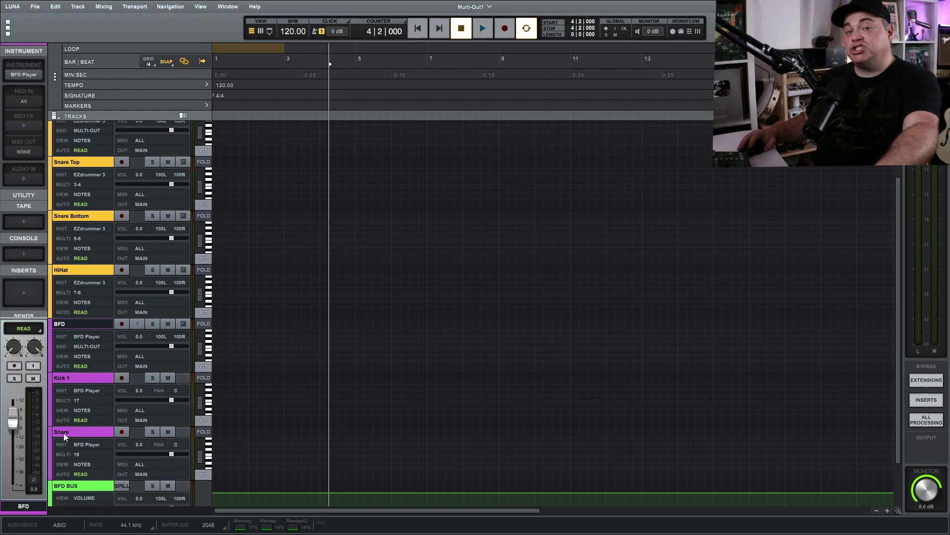
pyautogui.click(78, 433)
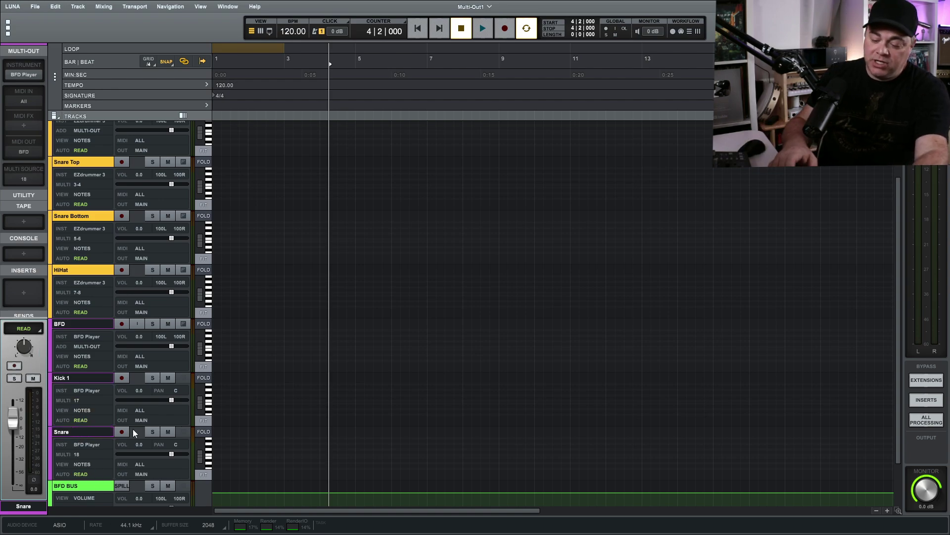
pyautogui.hotkey('ctrl', '=')
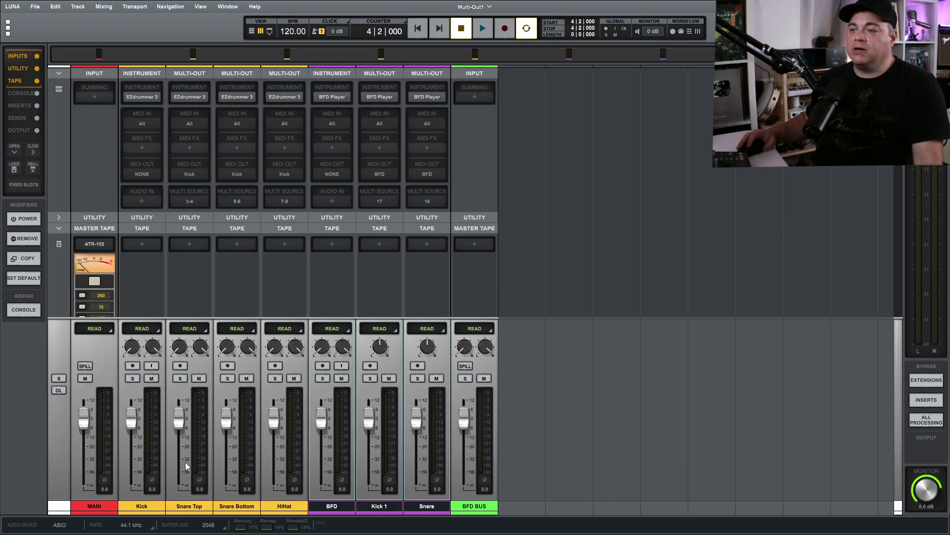
pyautogui.click(300, 510)
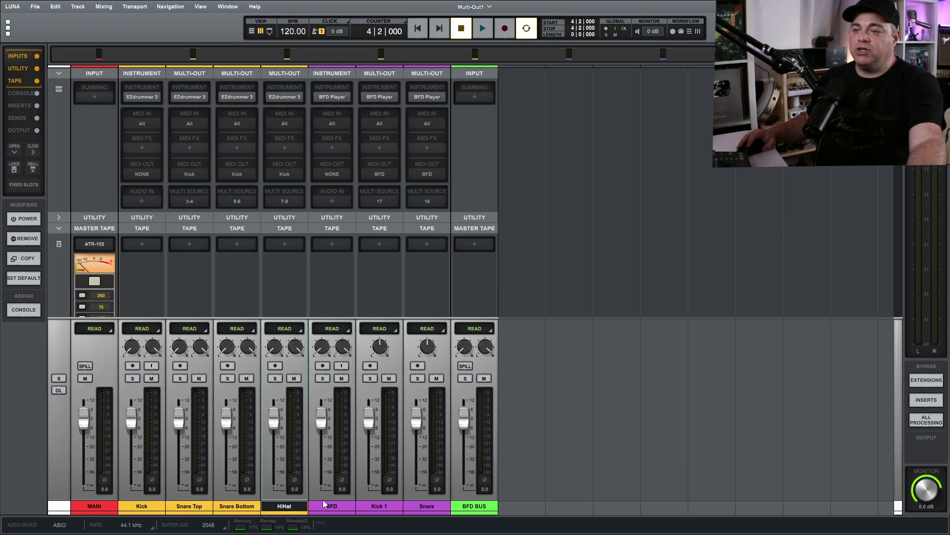
pyautogui.click(340, 510)
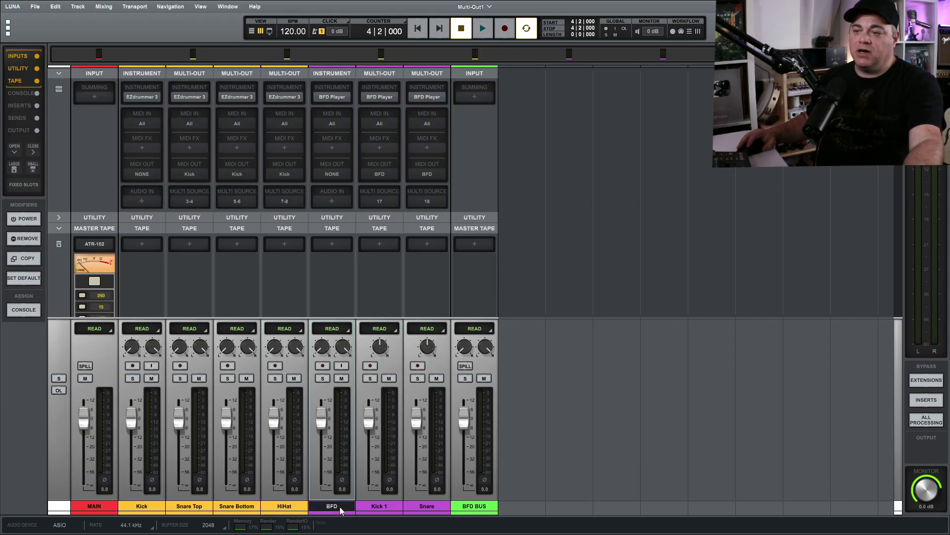
pyautogui.keyDown('shift'); pyautogui.click(423, 507); pyautogui.keyUp('shift')
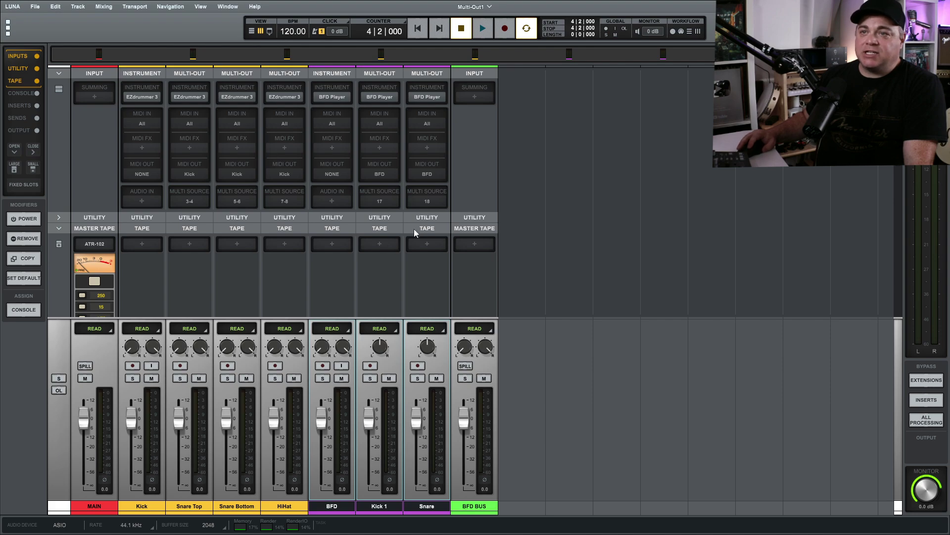
# Bring the mixer's Output section into view, collapsing and re-expanding it to show the channel output assignments.
pyautogui.scroll(-4, 410, 189)
pyautogui.scroll(-2, 410, 189)
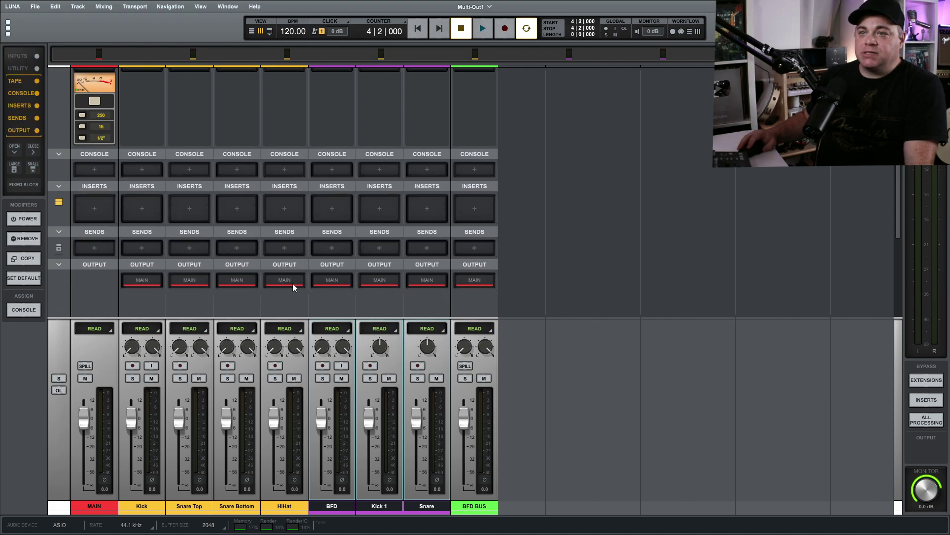
pyautogui.click(57, 265)
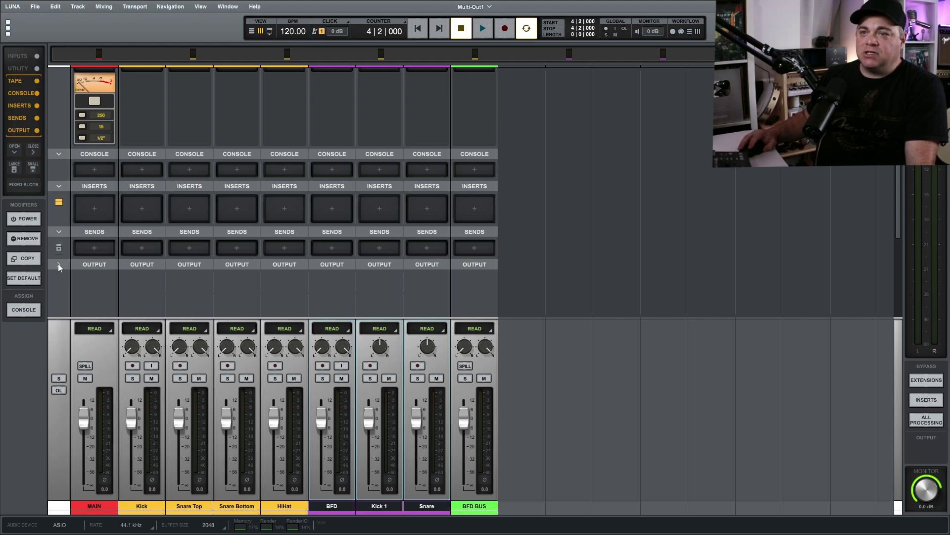
pyautogui.click(58, 264)
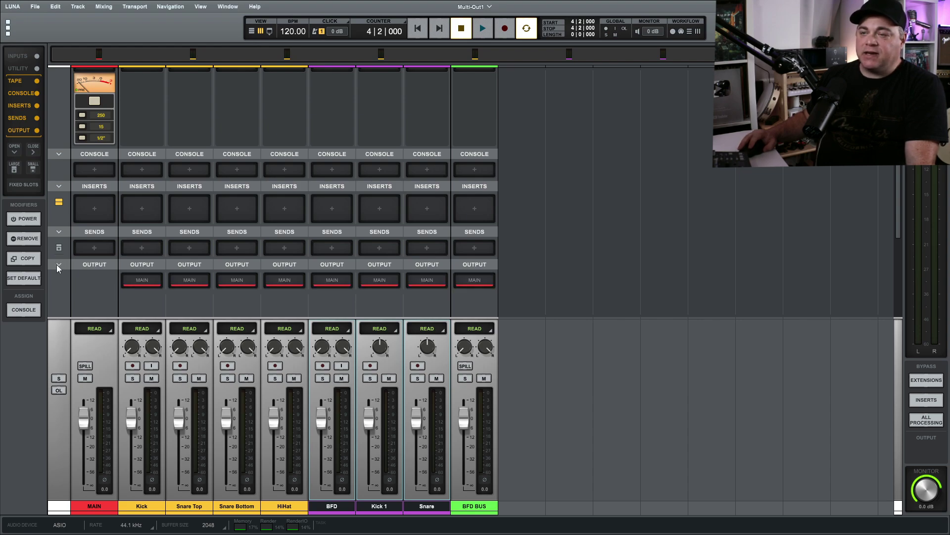
# Route the outputs of the selected BFD, Kick 1 and Snare channels to BFD BUS.
pyautogui.click(340, 280)
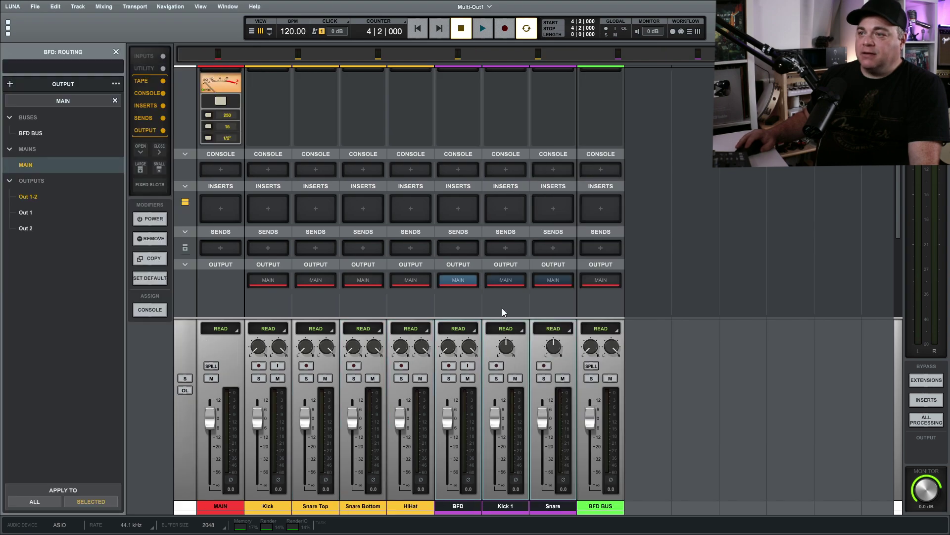
pyautogui.click(30, 133)
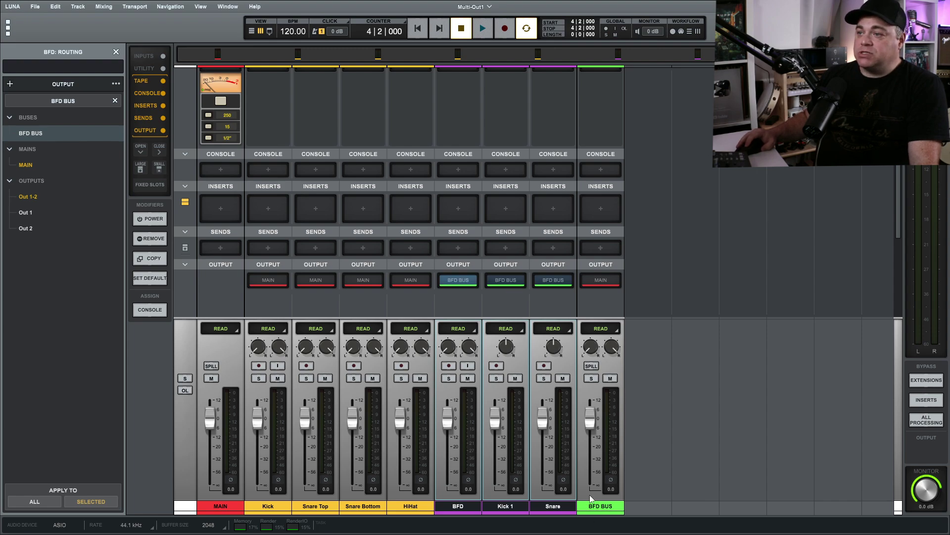
# Open the BFD Player window beside the BFD BUS channel, audition the kick, and lower the BFD BUS fader to -6.8 dB.
pyautogui.scroll(5, 458, 129)
pyautogui.click(458, 97)
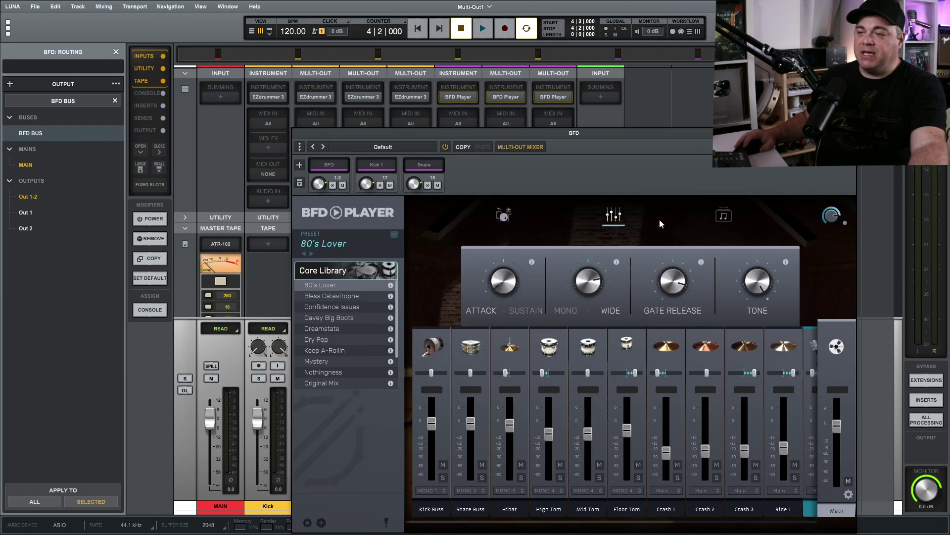
pyautogui.moveTo(472, 138); pyautogui.dragTo(76, 111)
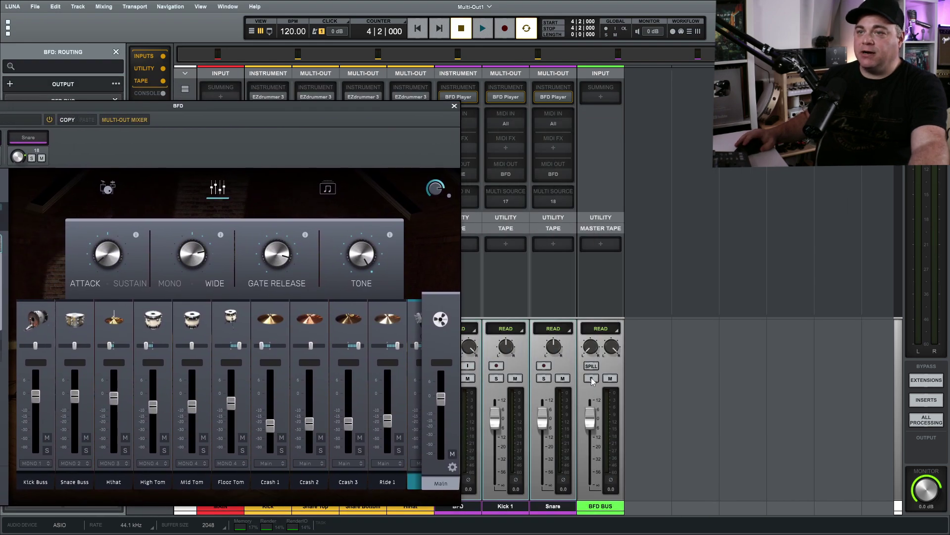
pyautogui.click(38, 322)
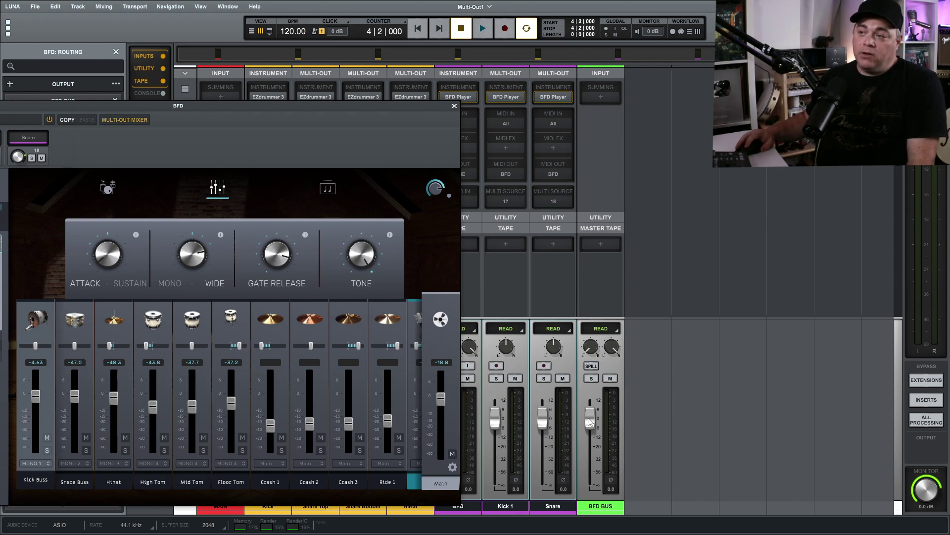
pyautogui.moveTo(590, 418); pyautogui.dragTo(590, 430)
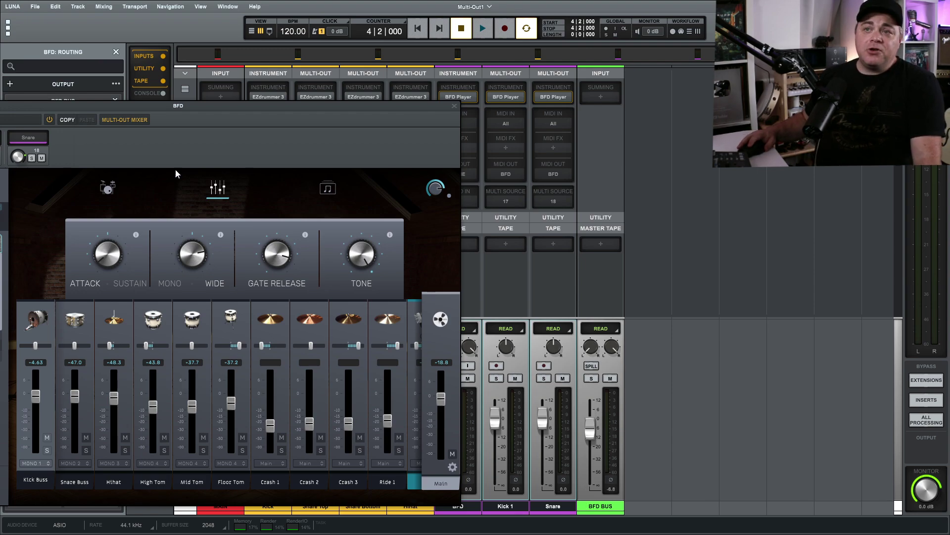
# Move the BFD Player window off the channel strips, and expand and collapse its multi-out mixer's MIDI in and out assignments.
pyautogui.moveTo(81, 106); pyautogui.dragTo(804, 48)
pyautogui.click(627, 99)
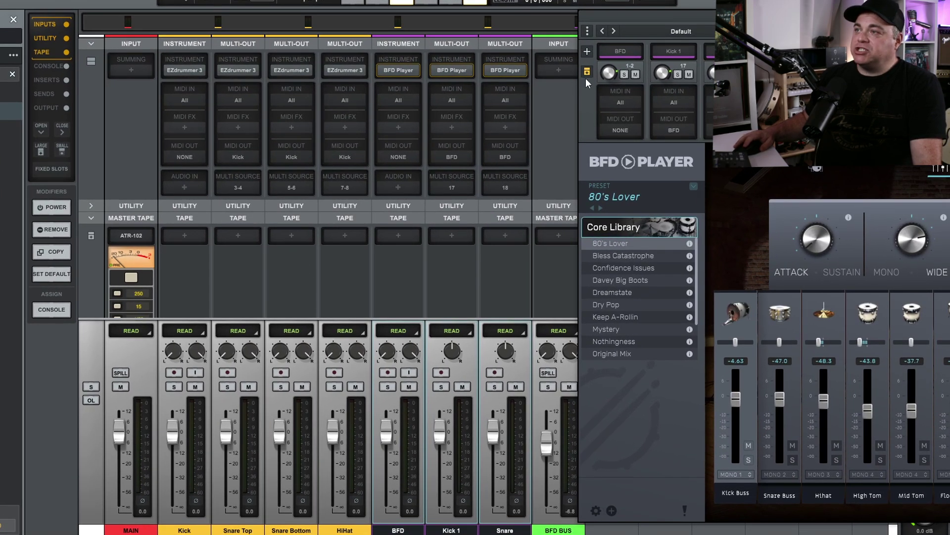
pyautogui.click(587, 72)
pyautogui.click(587, 72)
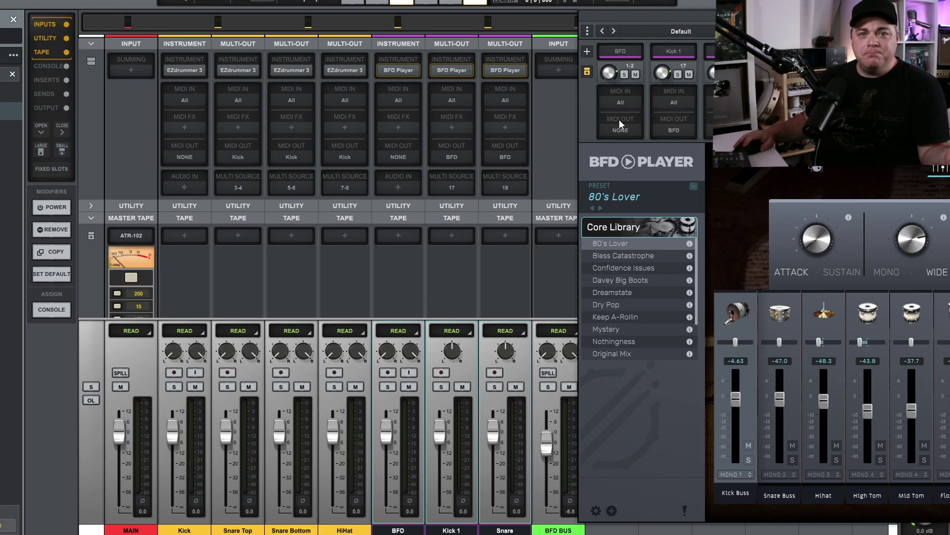
pyautogui.click(587, 72)
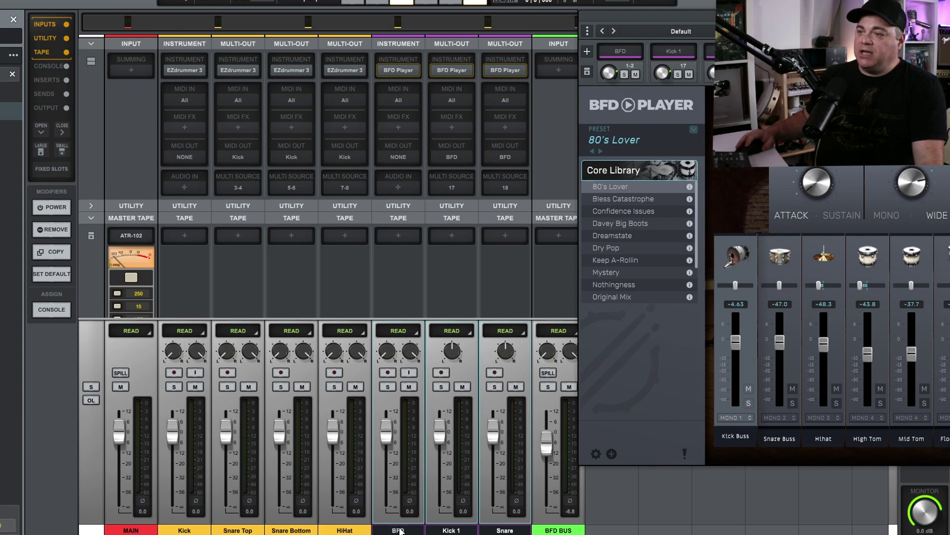
# Set the BFD, Kick 1 and Snare levels together to -1.3 dB from the multi-out mixer, and set Kick 1 alone to 0.0 dB.
pyautogui.moveTo(661, 72); pyautogui.dragTo(658, 77)
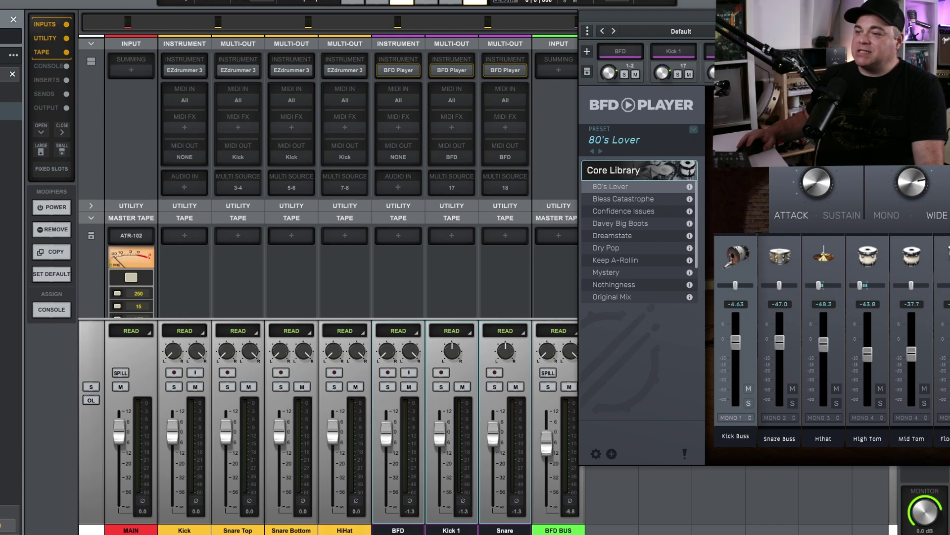
pyautogui.press('Up')
pyautogui.click(448, 529)
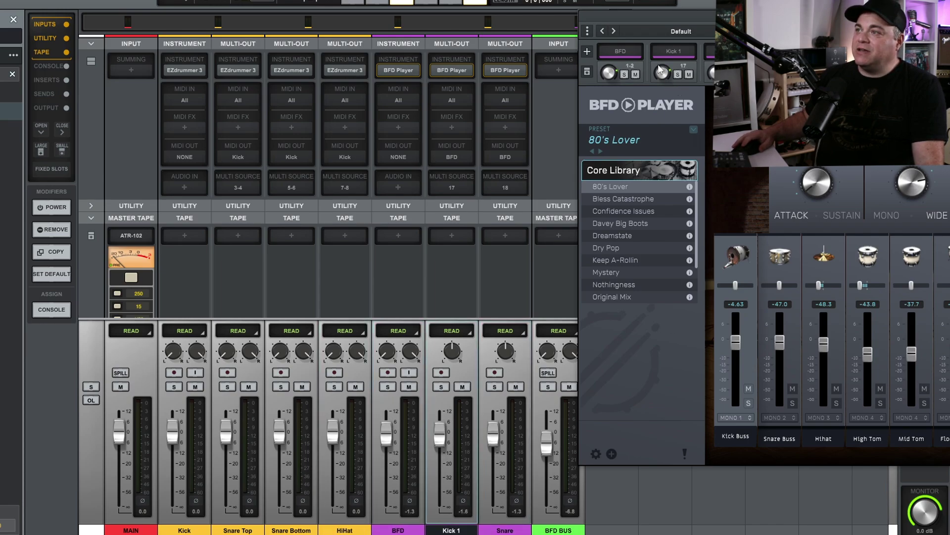
pyautogui.moveTo(666, 75)
pyautogui.mouseDown()
pyautogui.moveTo(662, 121)
pyautogui.moveTo(677, 90)
pyautogui.moveTo(668, 141)
pyautogui.moveTo(676, 79)
pyautogui.mouseUp()
pyautogui.moveTo(442, 459); pyautogui.dragTo(468, 489)
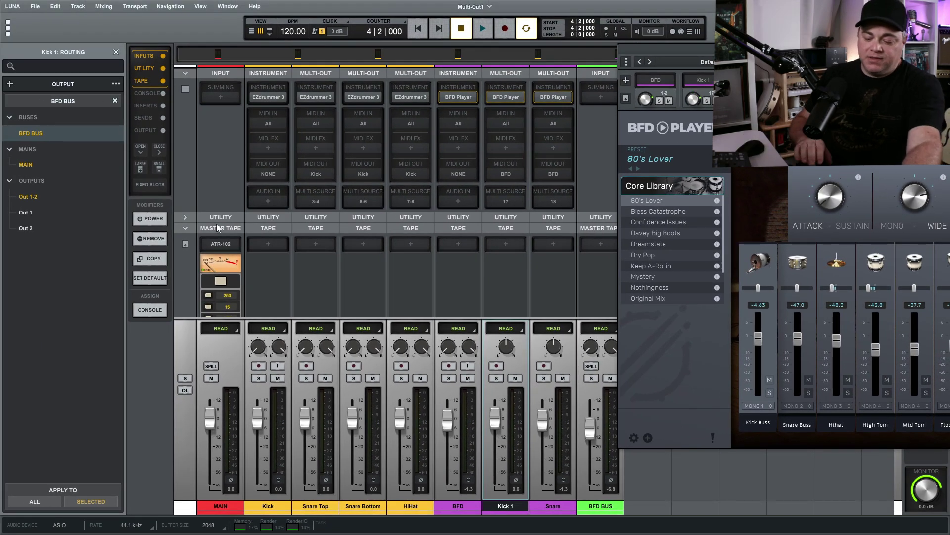
# Switch to the timeline view and adjust the BFD level from the multi-out mixer and track header, ending at +7.8 dB.
pyautogui.hotkey('ctrl', '=')
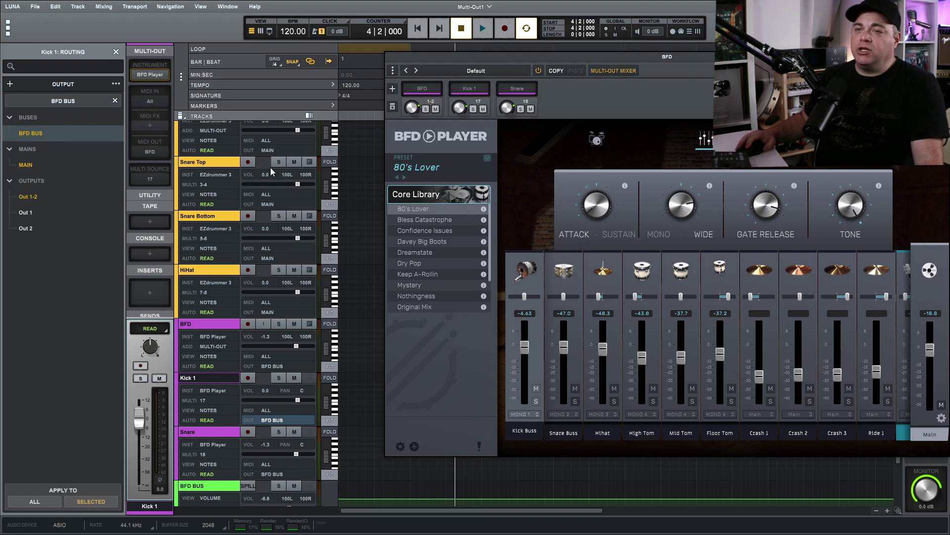
pyautogui.moveTo(417, 112); pyautogui.dragTo(411, 129)
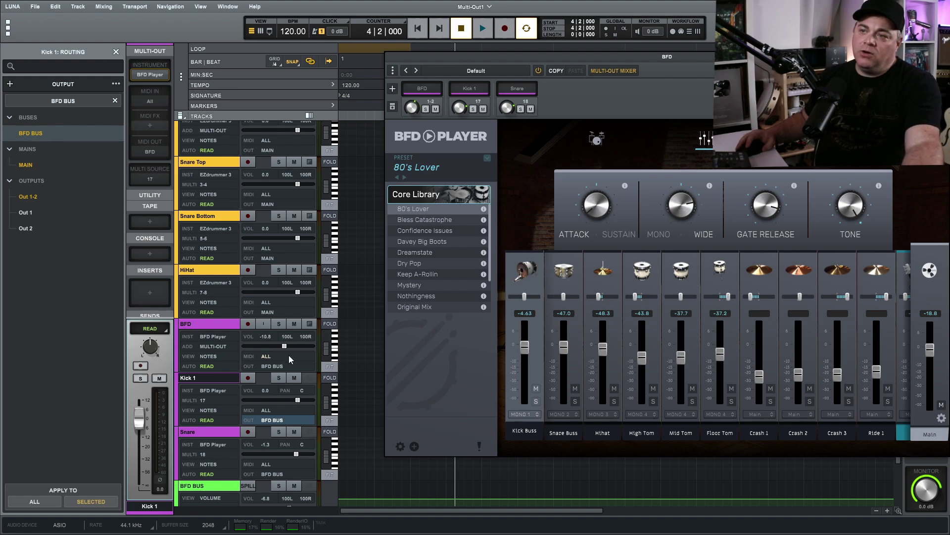
pyautogui.moveTo(268, 345); pyautogui.dragTo(307, 347)
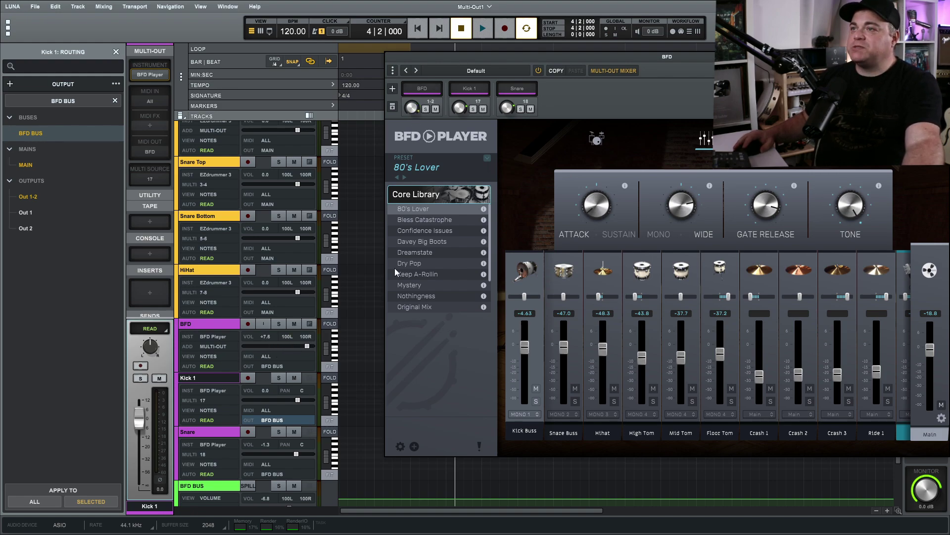